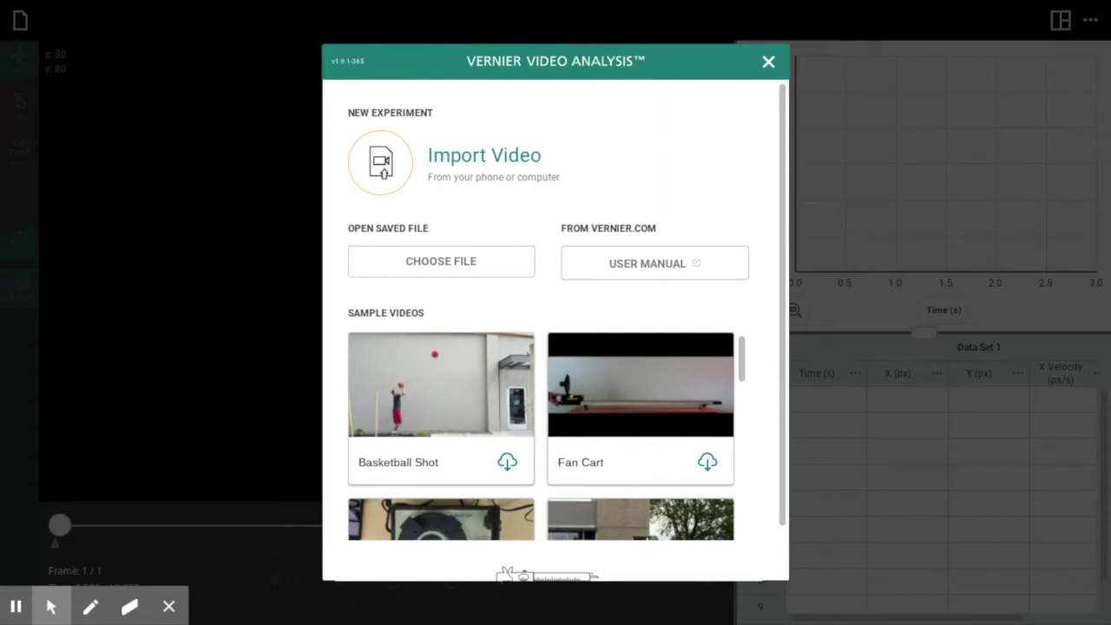
- Import SoccerBallDrop.MOV from the 0 Vernier Video Analysis App Examples folder and play it to the end
mouse_move(249, 5)
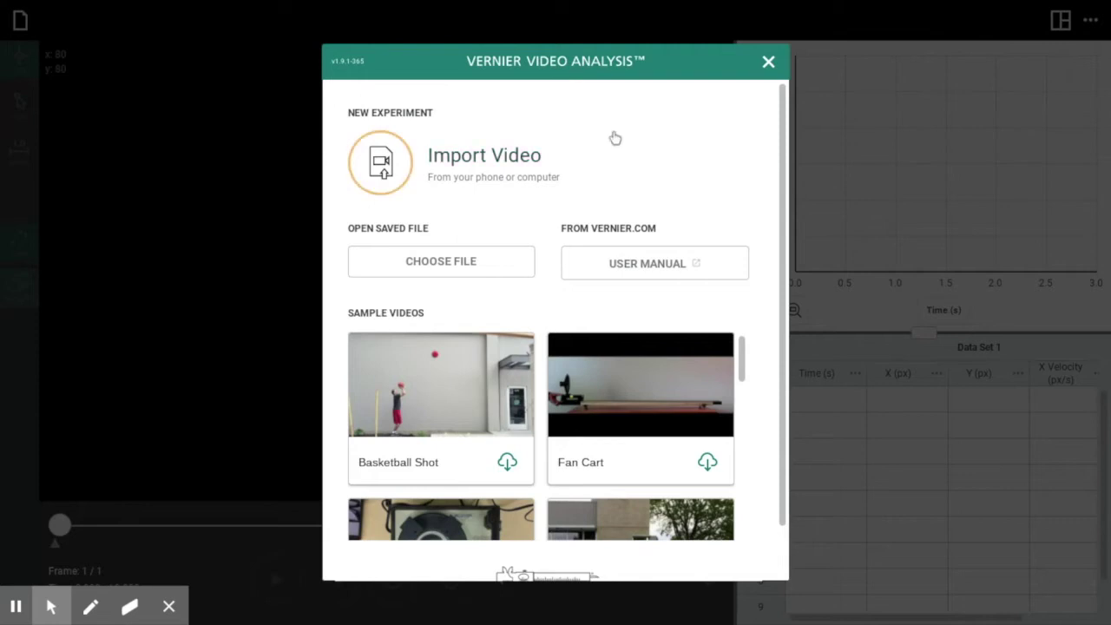
scroll(545, 244, "down", 1)
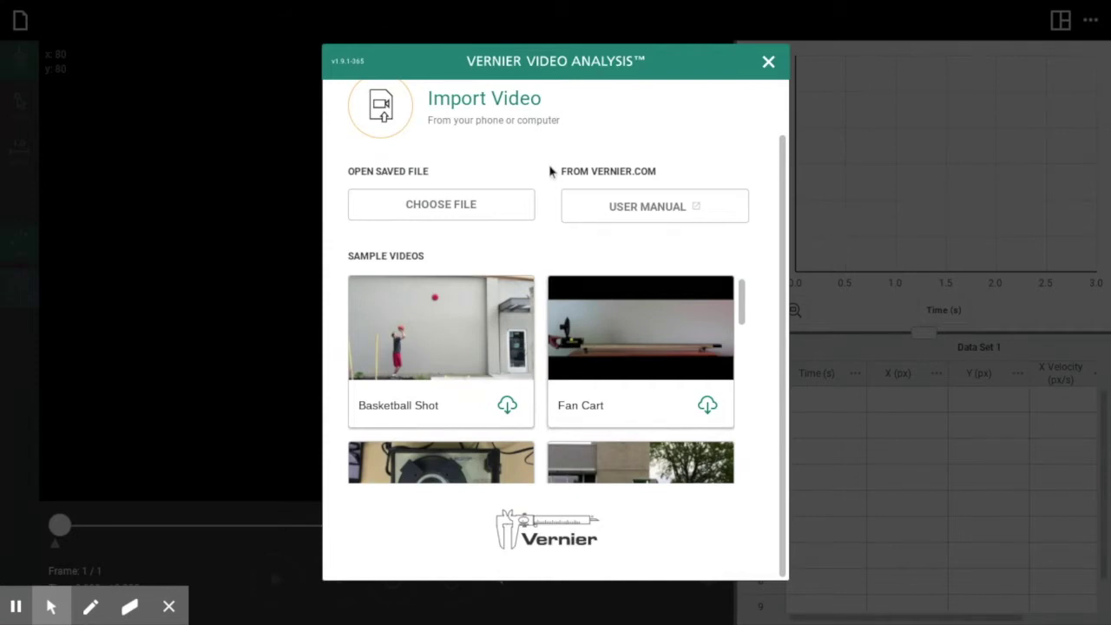
scroll(550, 169, "up", 1)
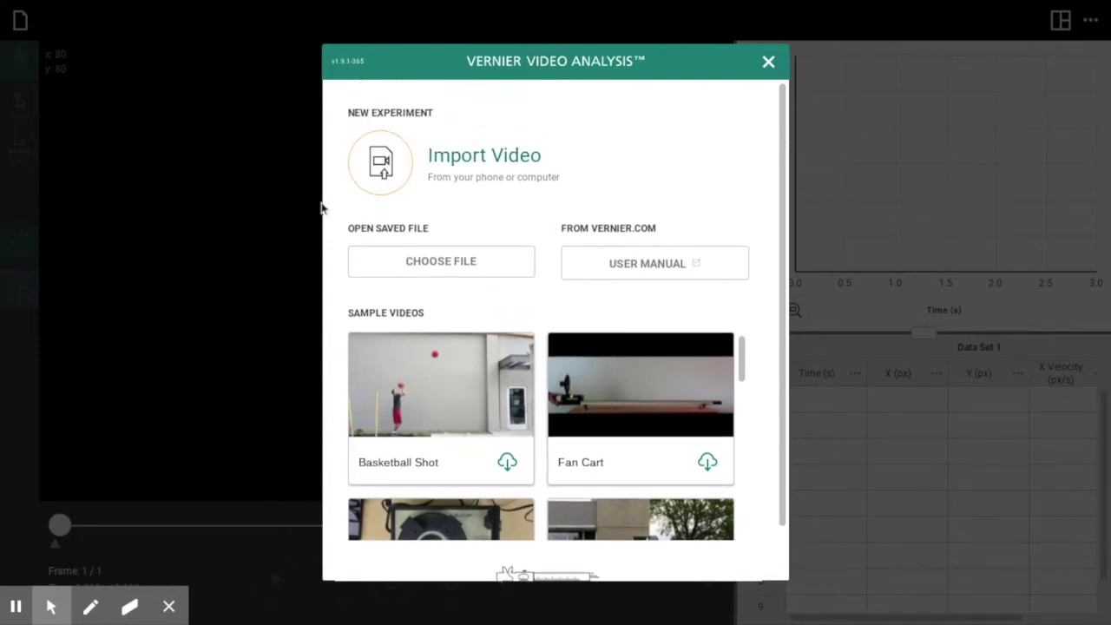
left_click(375, 173)
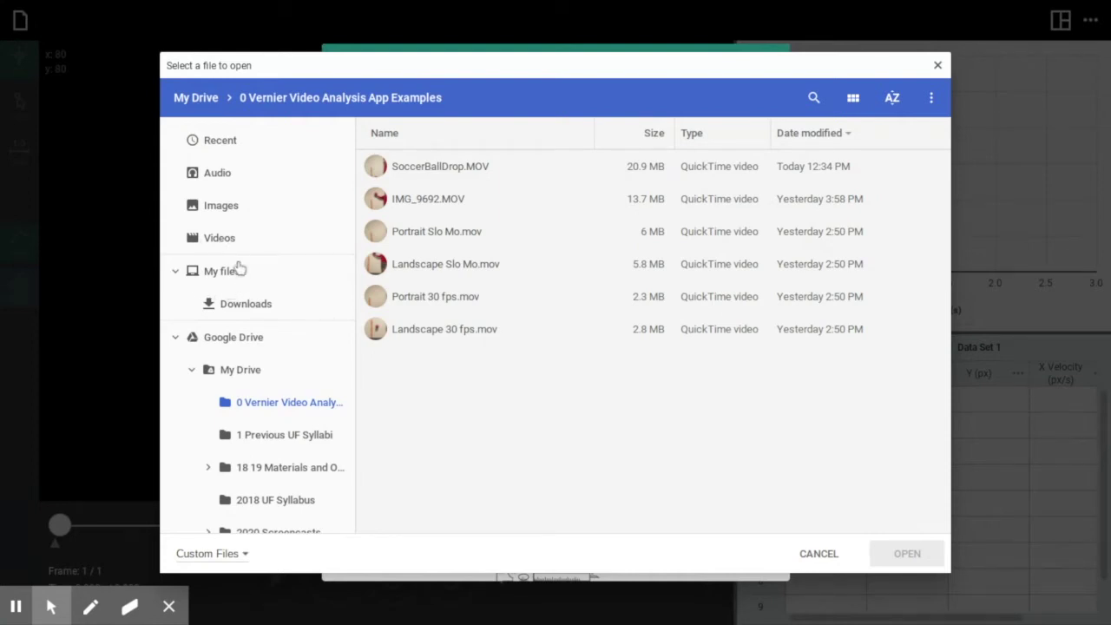
double_click(443, 167)
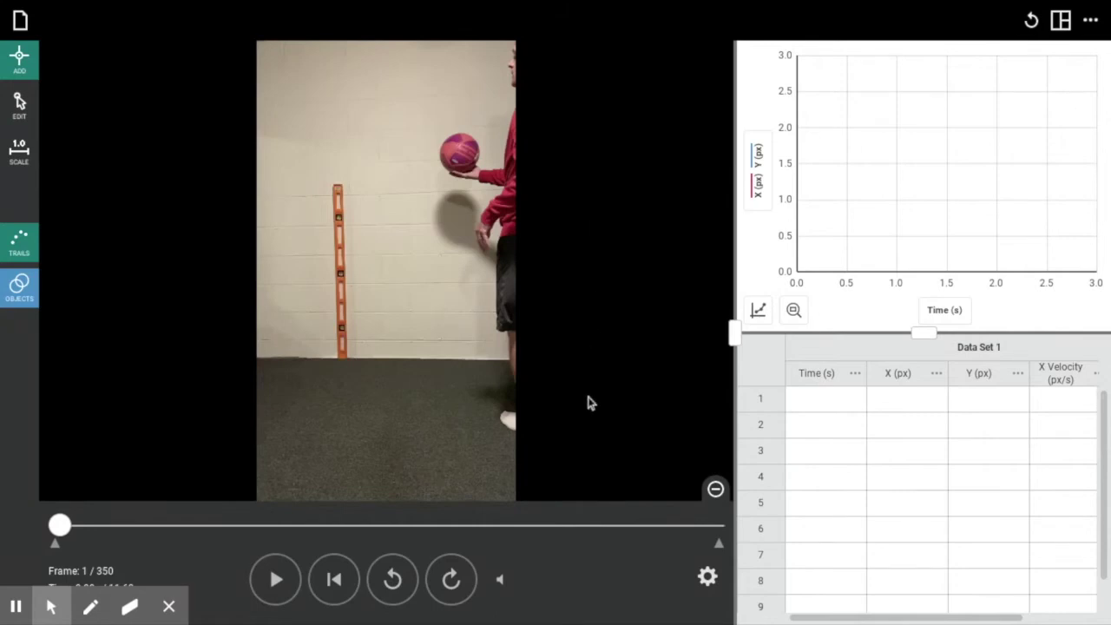
left_click(276, 579)
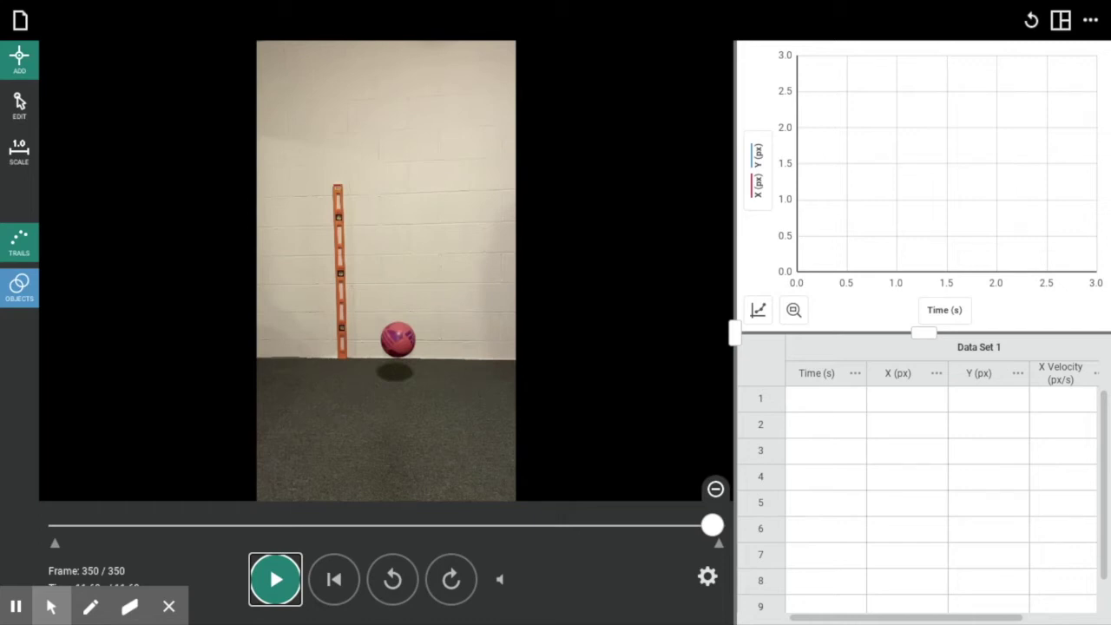
- Set the video frame rate to 120 frames per second and the frame advance to 5 frames
left_click(707, 583)
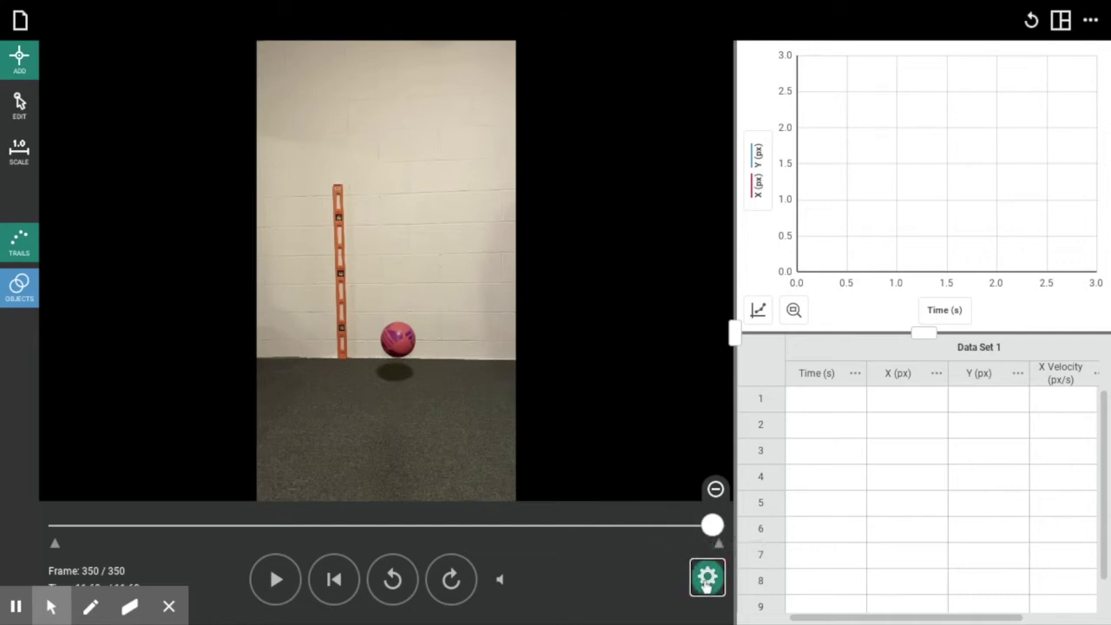
left_click(707, 583)
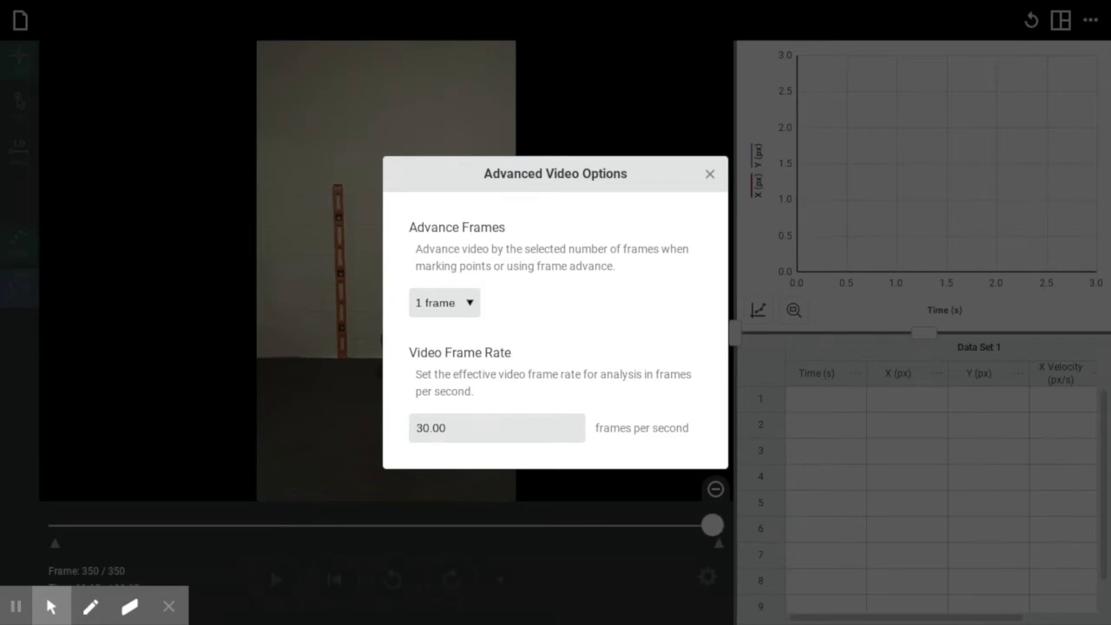
left_click(450, 431)
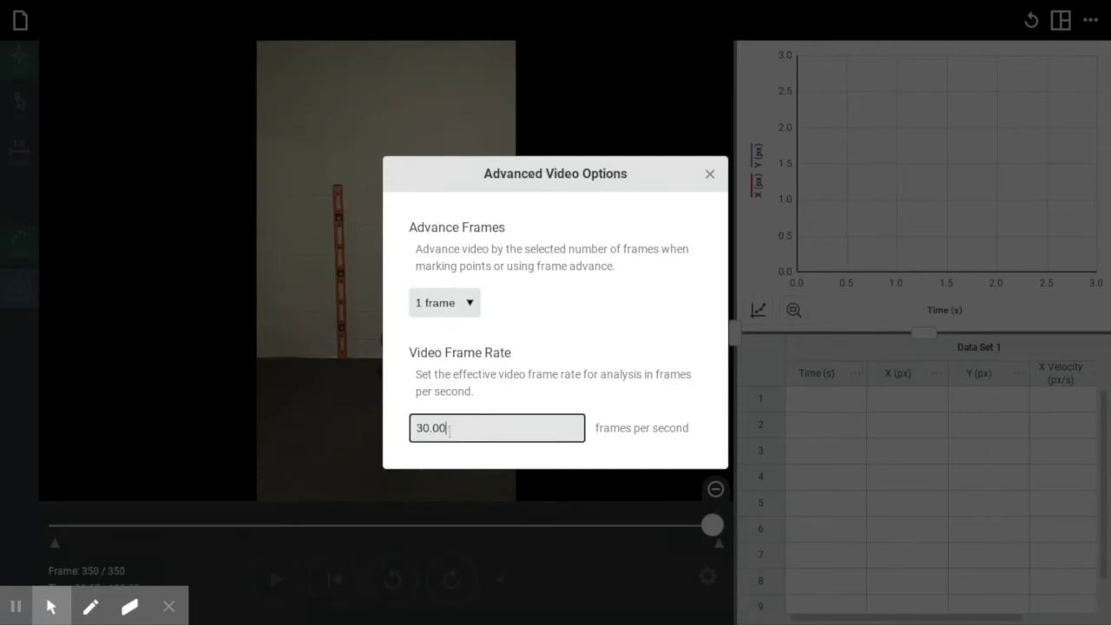
type("120")
left_click(470, 301)
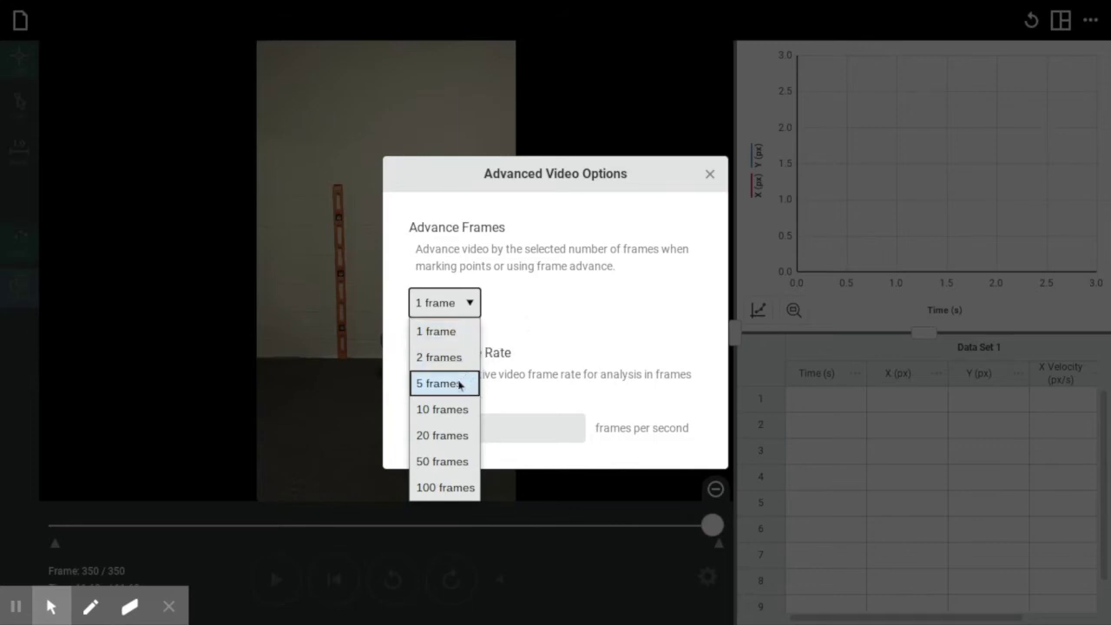
left_click(459, 384)
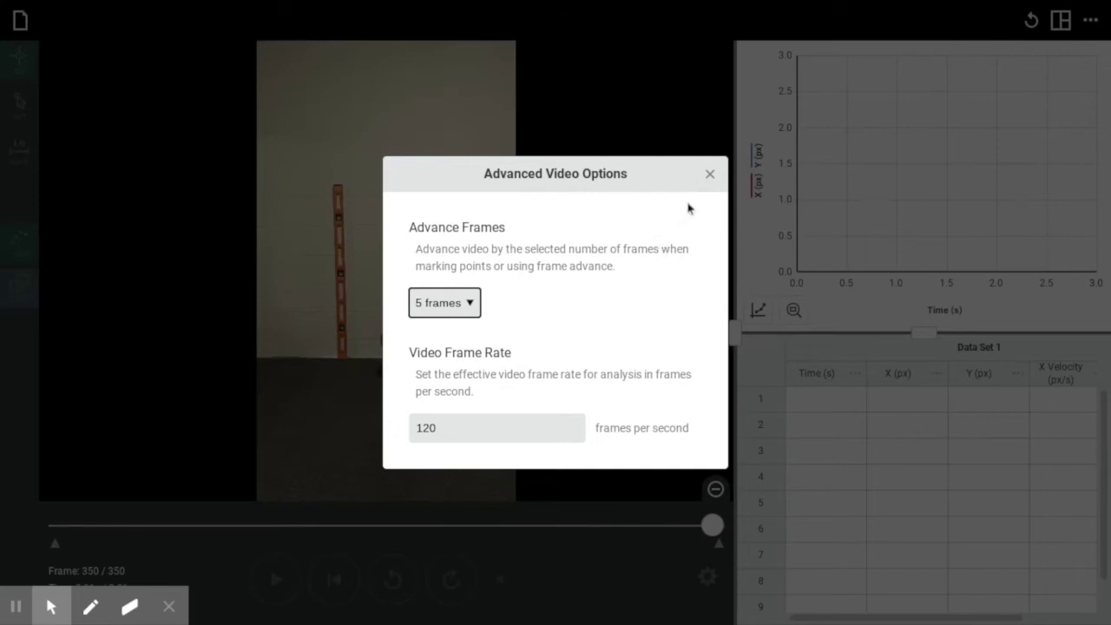
left_click(710, 173)
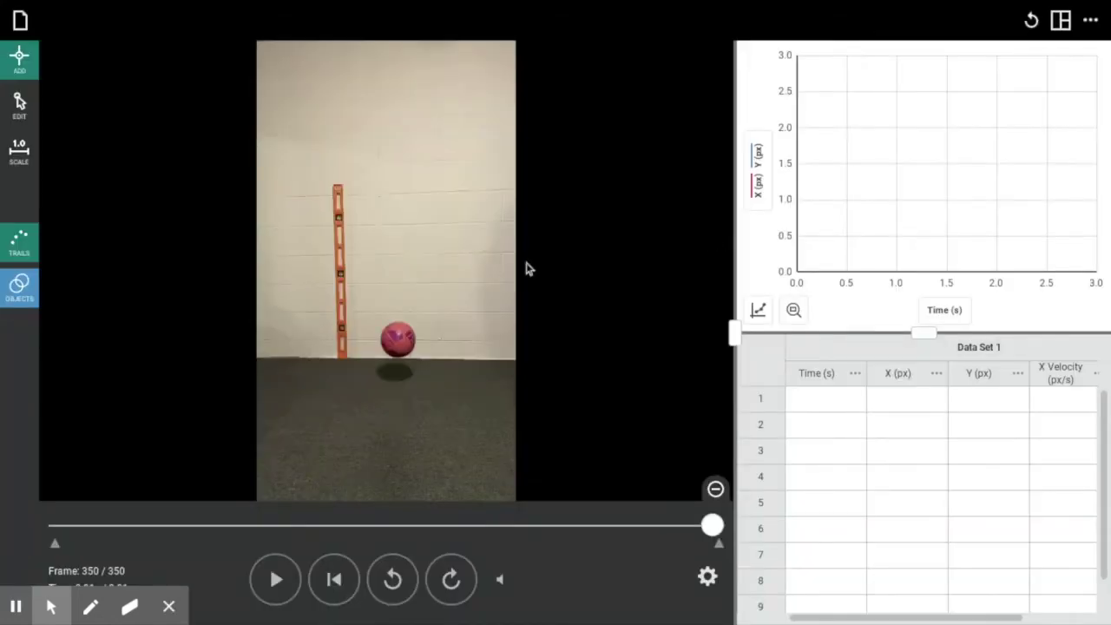
- Widen the video pane and calibrate the scale as 1.2192 m, placing its endpoints at the two ends of the orange level
left_click_drag(735, 333, 1068, 331)
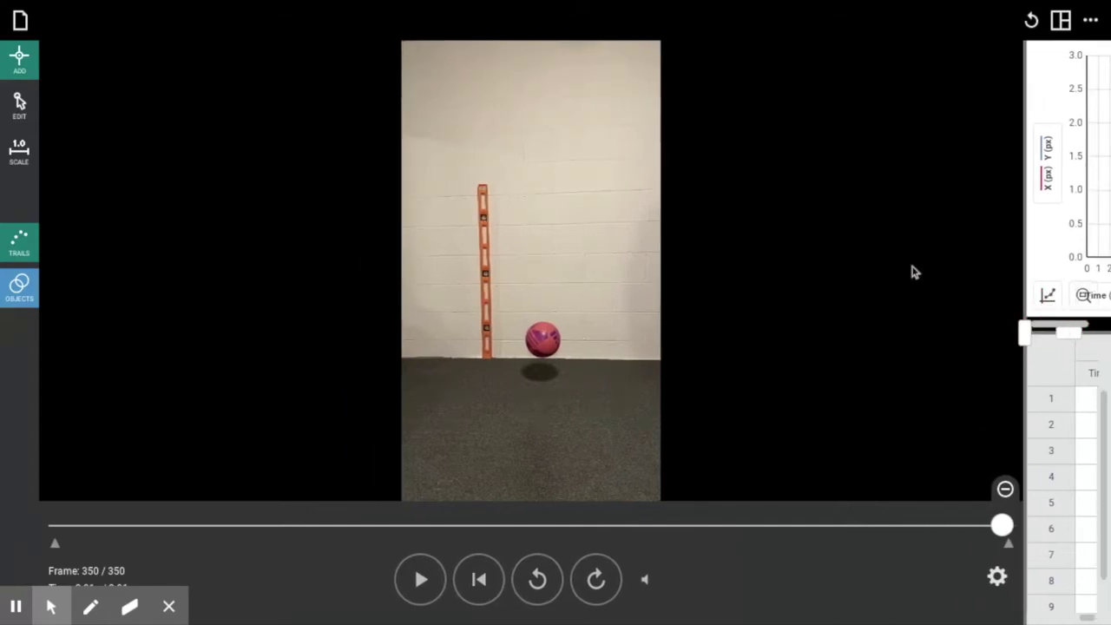
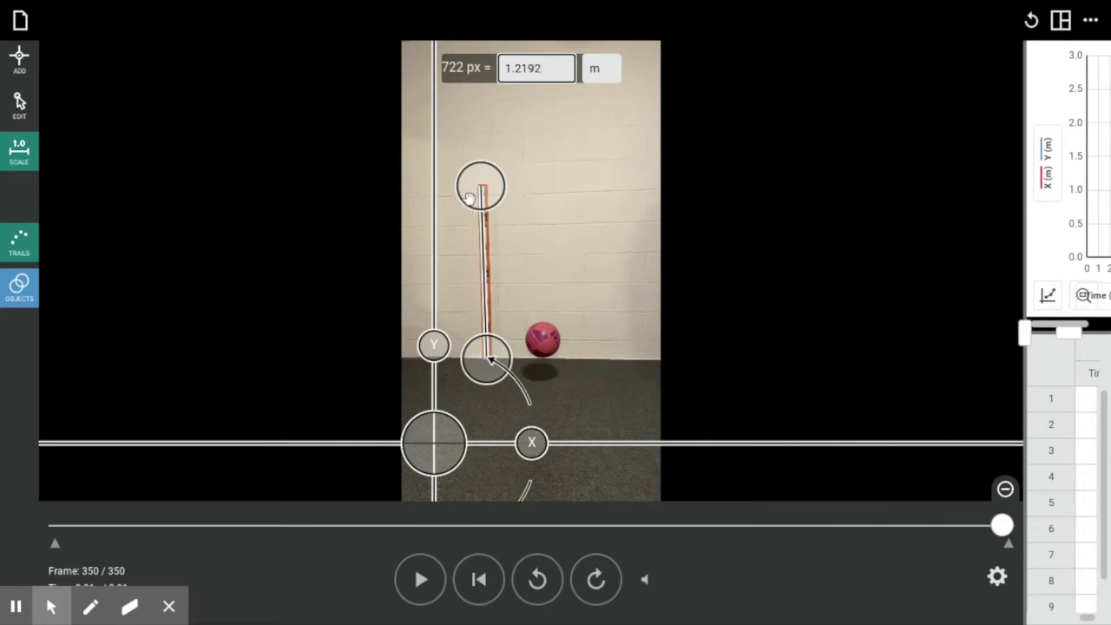
left_click(468, 197)
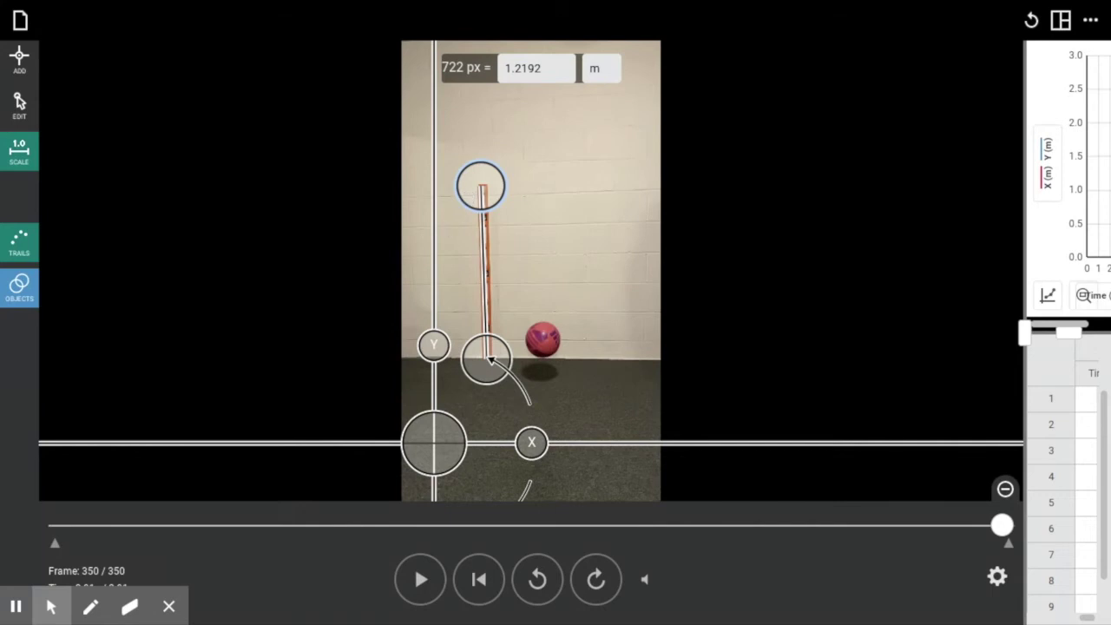
left_click_drag(480, 186, 482, 185)
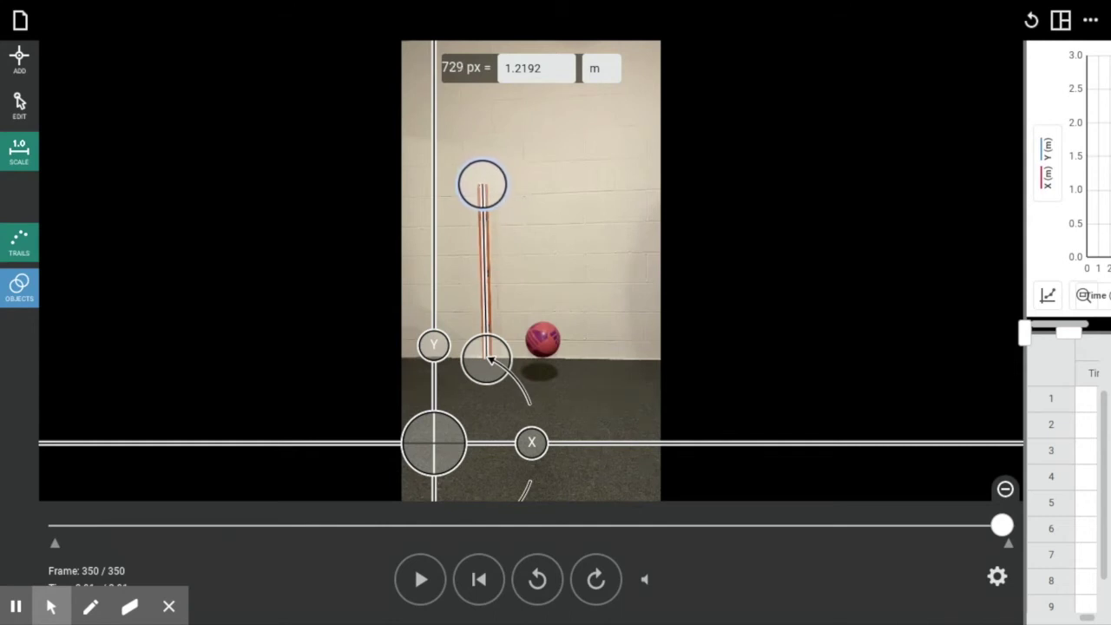
left_click_drag(482, 185, 482, 185)
left_click(492, 373)
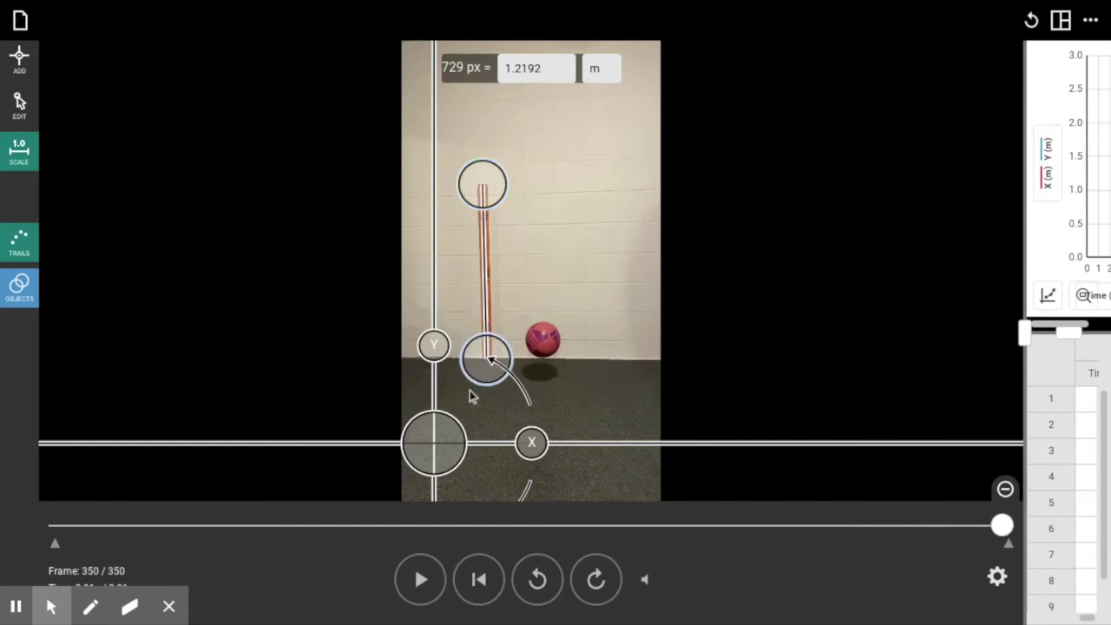
- Reposition the coordinate origin on the carpet below and left of the level, and adjust the X axis angle slightly, with frame 96 showing
left_click(451, 452)
left_click_drag(451, 451, 450, 472)
left_click(497, 371)
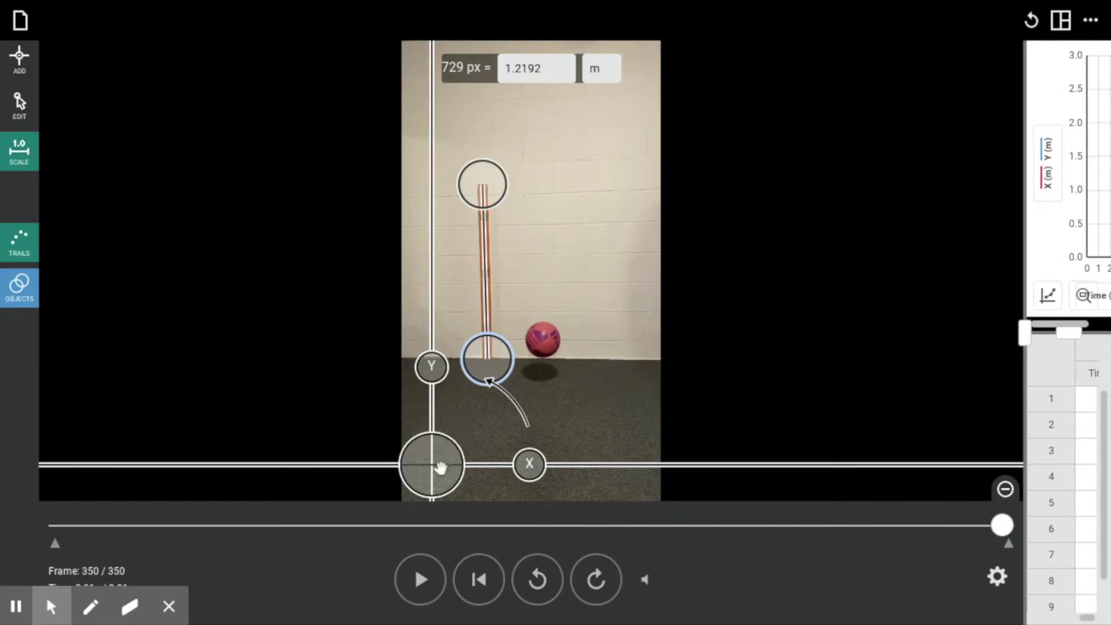
left_click_drag(441, 463, 452, 392)
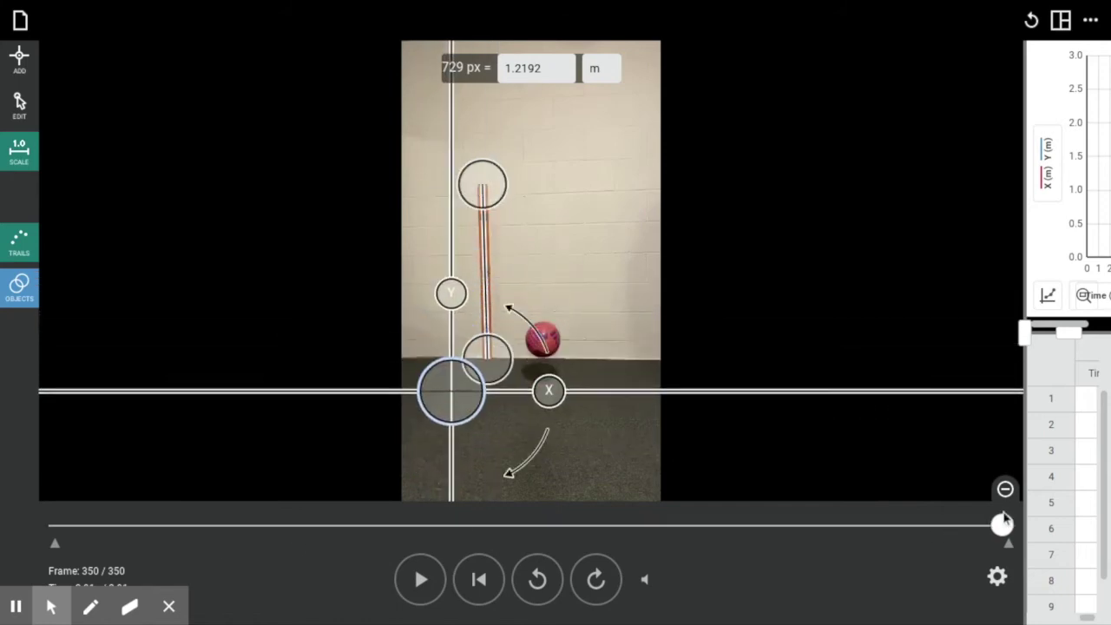
left_click_drag(1001, 525, 315, 525)
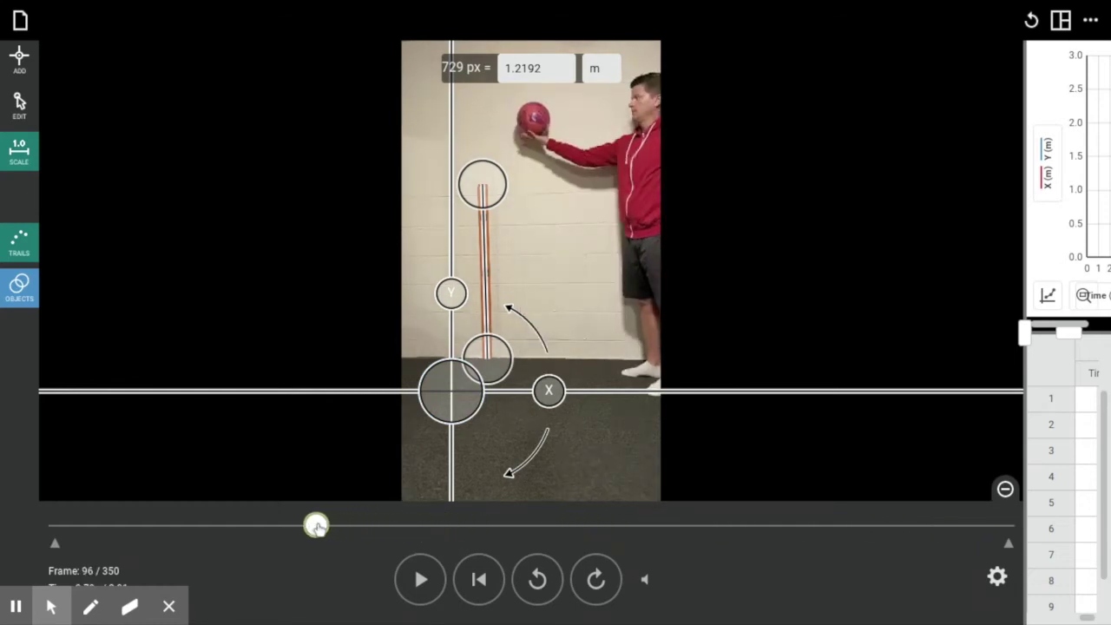
mouse_move(458, 397)
left_mouse_down()
mouse_move(466, 257)
mouse_move(515, 133)
mouse_move(538, 120)
mouse_move(452, 181)
mouse_move(445, 408)
left_mouse_up()
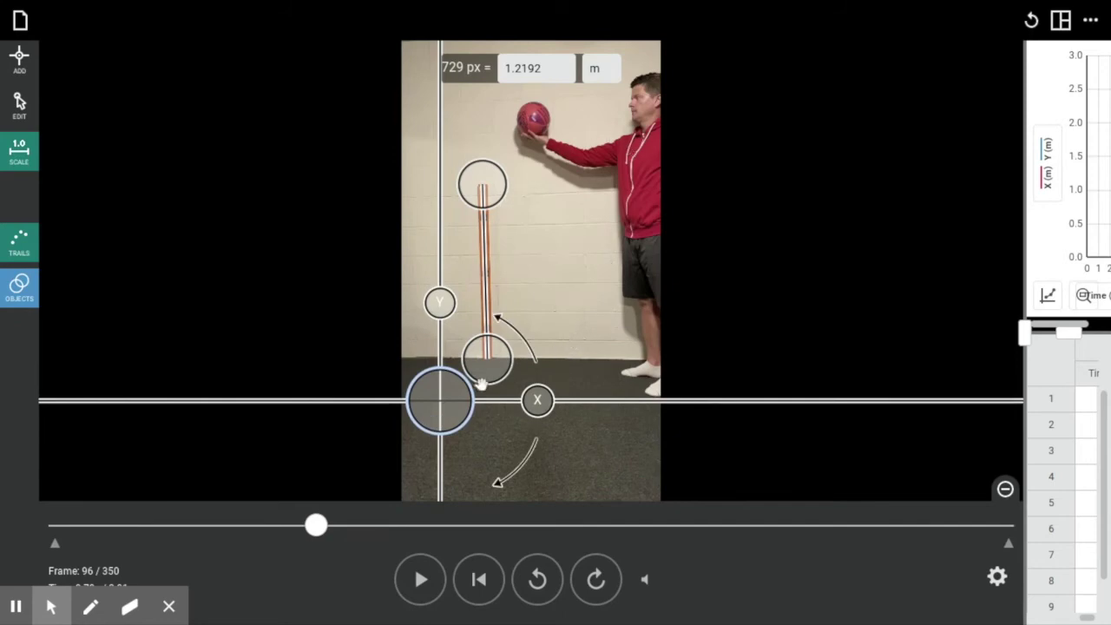
left_click_drag(456, 394, 448, 113)
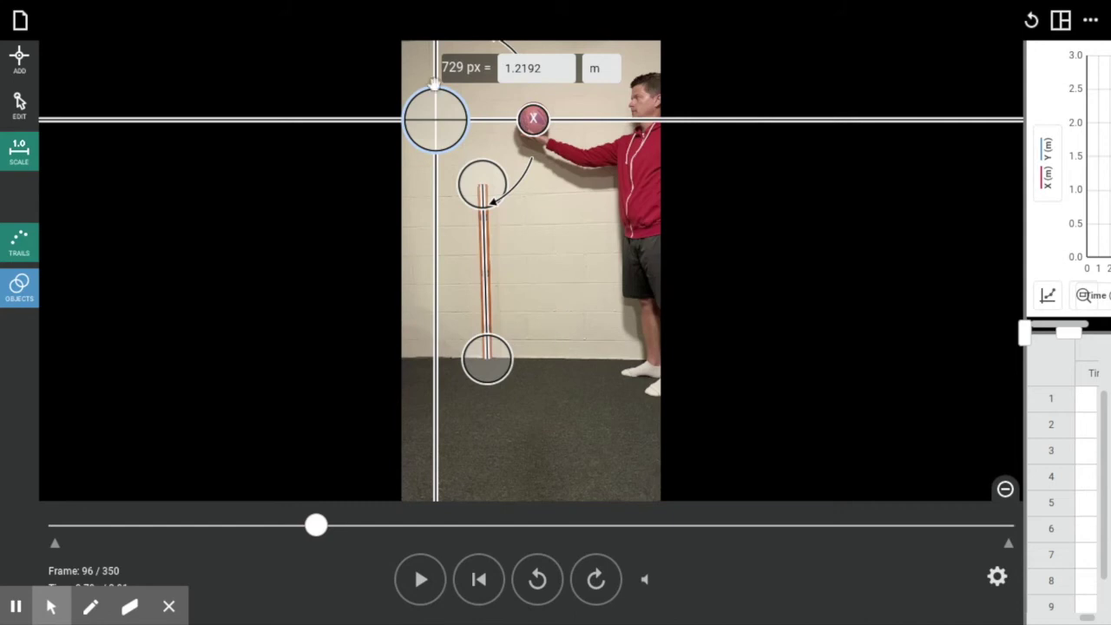
left_click_drag(440, 136, 442, 413)
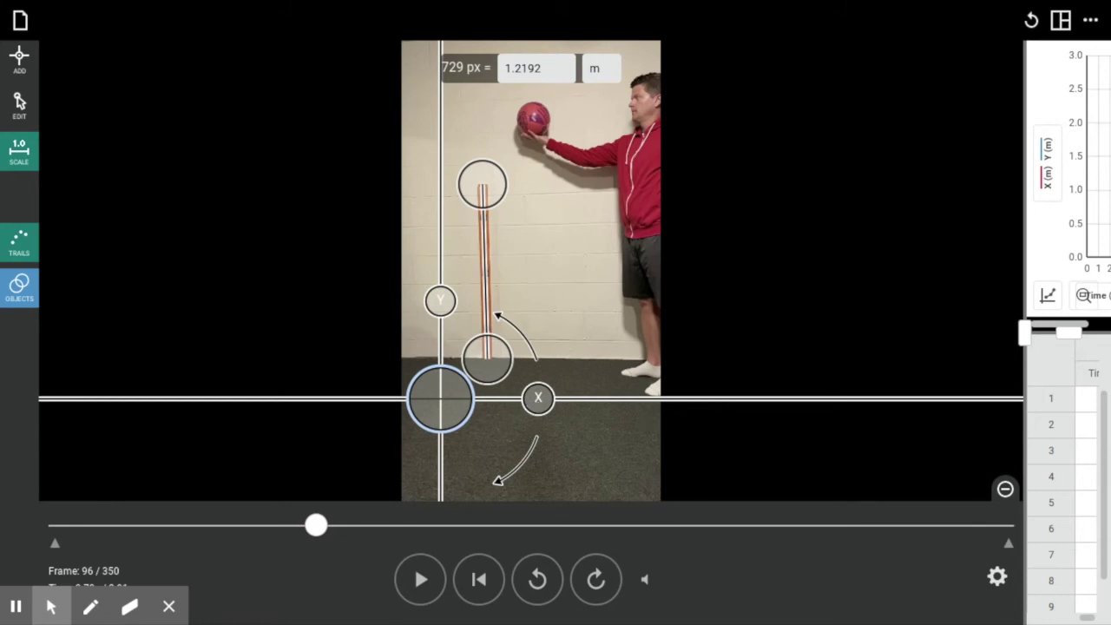
mouse_move(538, 397)
left_mouse_down()
mouse_move(536, 382)
mouse_move(538, 398)
left_mouse_up()
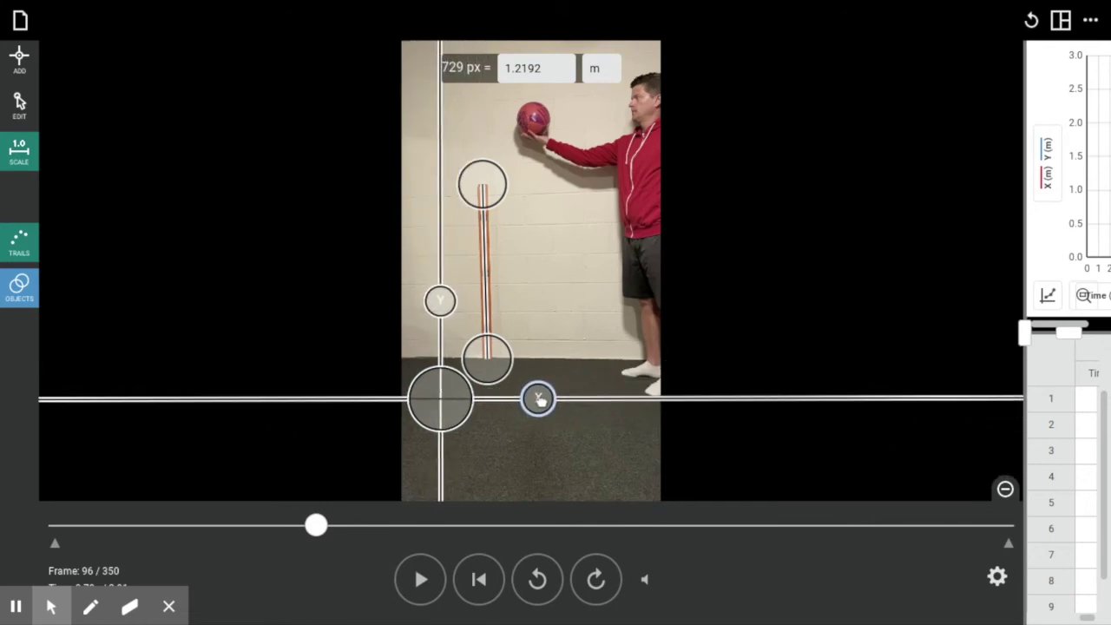
left_click_drag(429, 402, 434, 426)
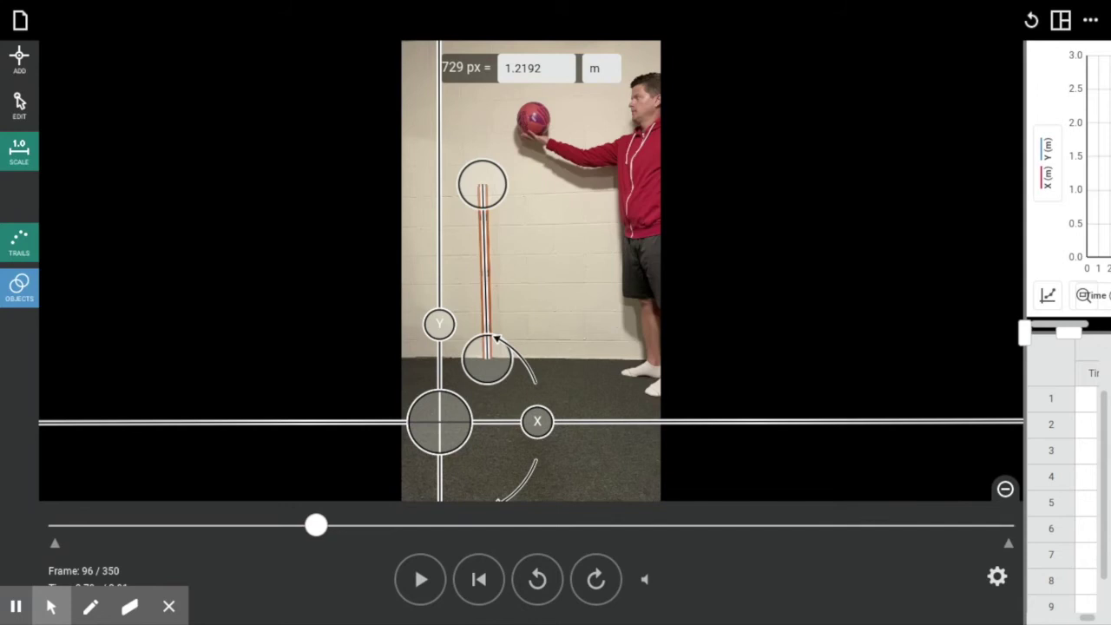
- Narrow the video pane to reveal the graph and table, and trim the clip's start to frame 97, with the ball still held
left_click_drag(1021, 330, 693, 330)
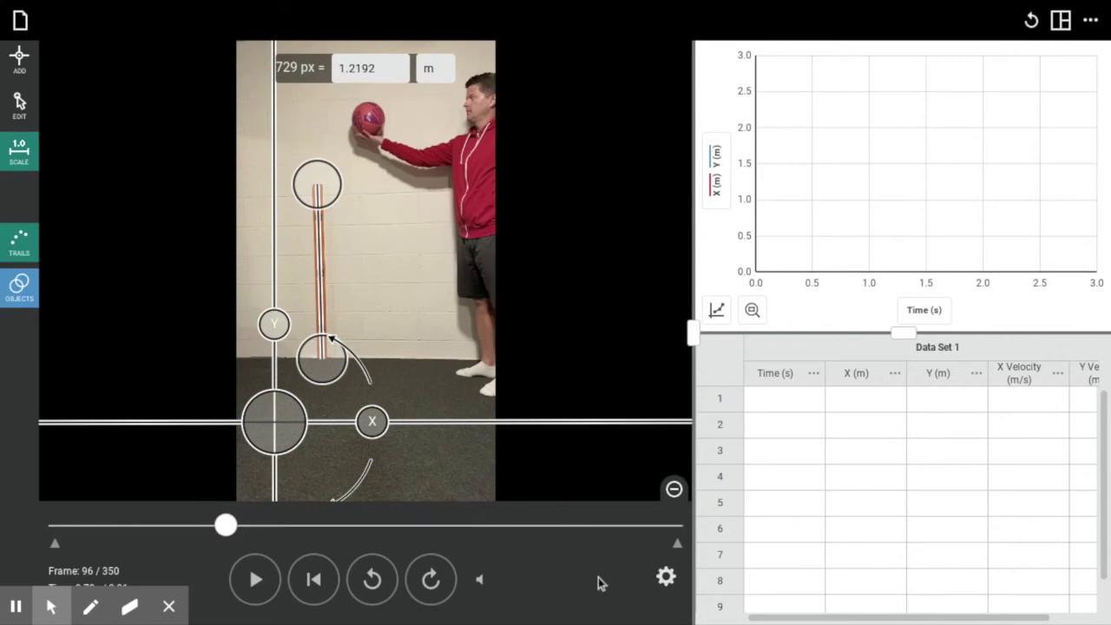
mouse_move(226, 525)
left_mouse_down()
mouse_move(203, 526)
mouse_move(290, 528)
mouse_move(230, 526)
left_mouse_up()
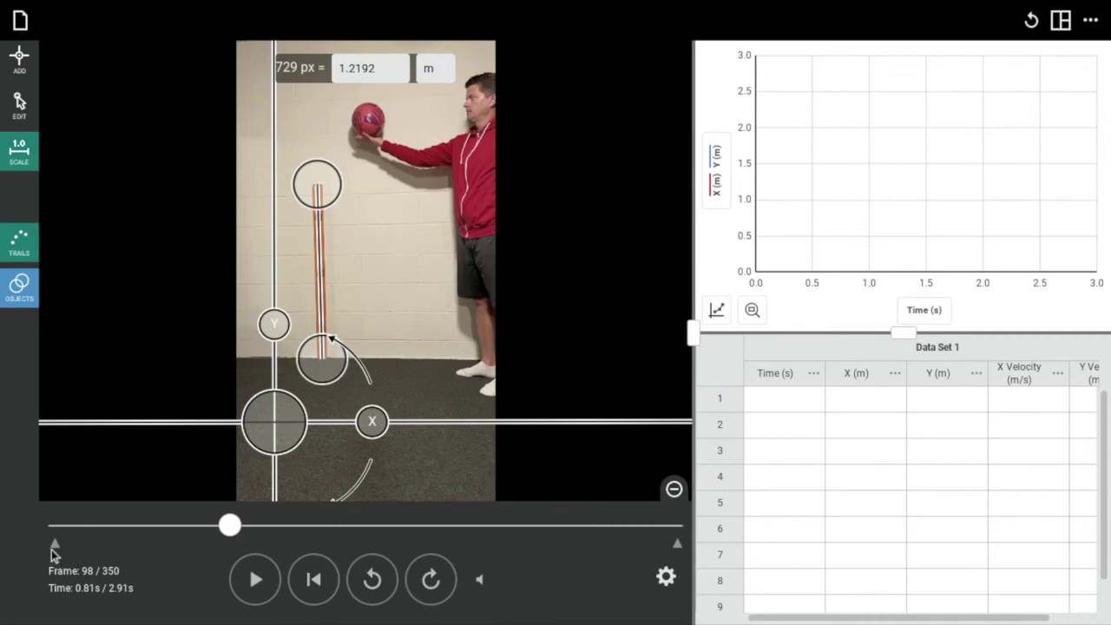
left_click_drag(55, 546, 203, 549)
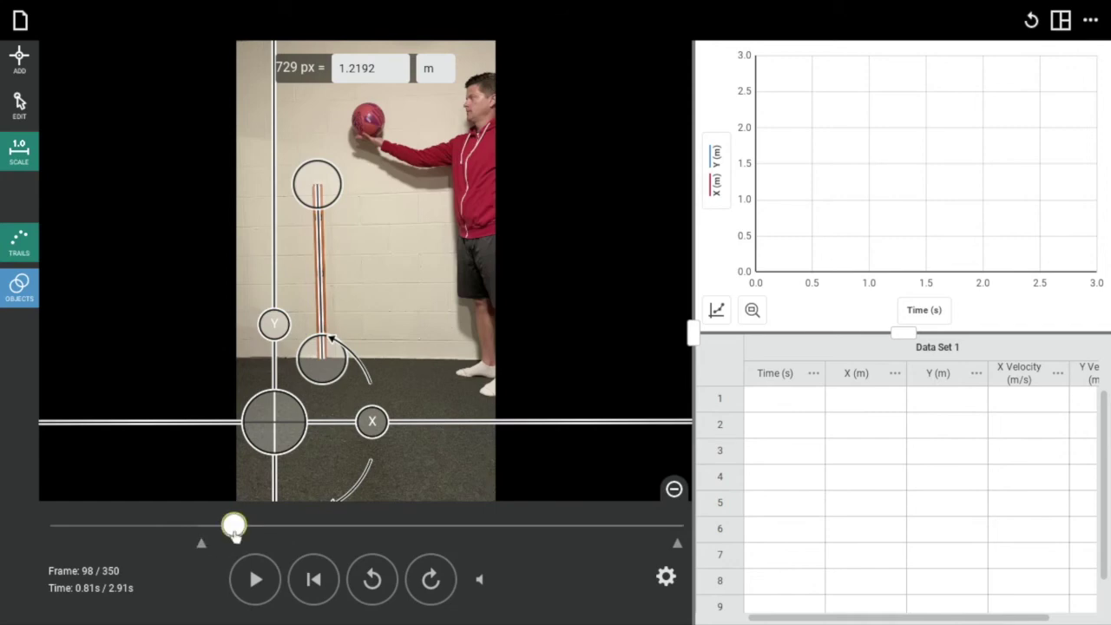
left_click_drag(233, 526, 208, 526)
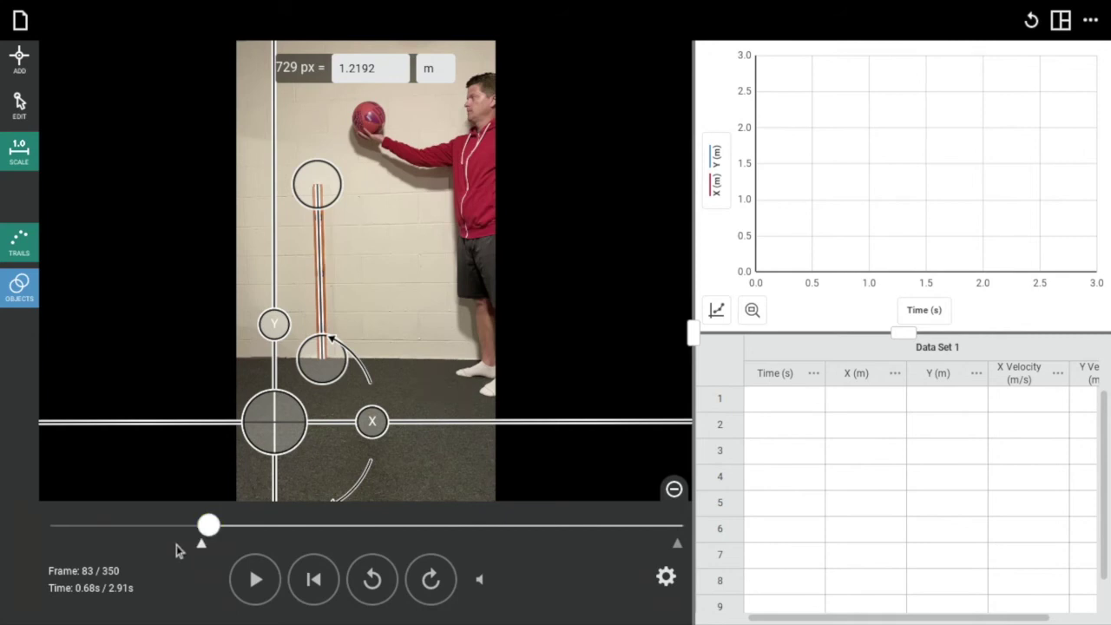
left_click_drag(201, 544, 221, 545)
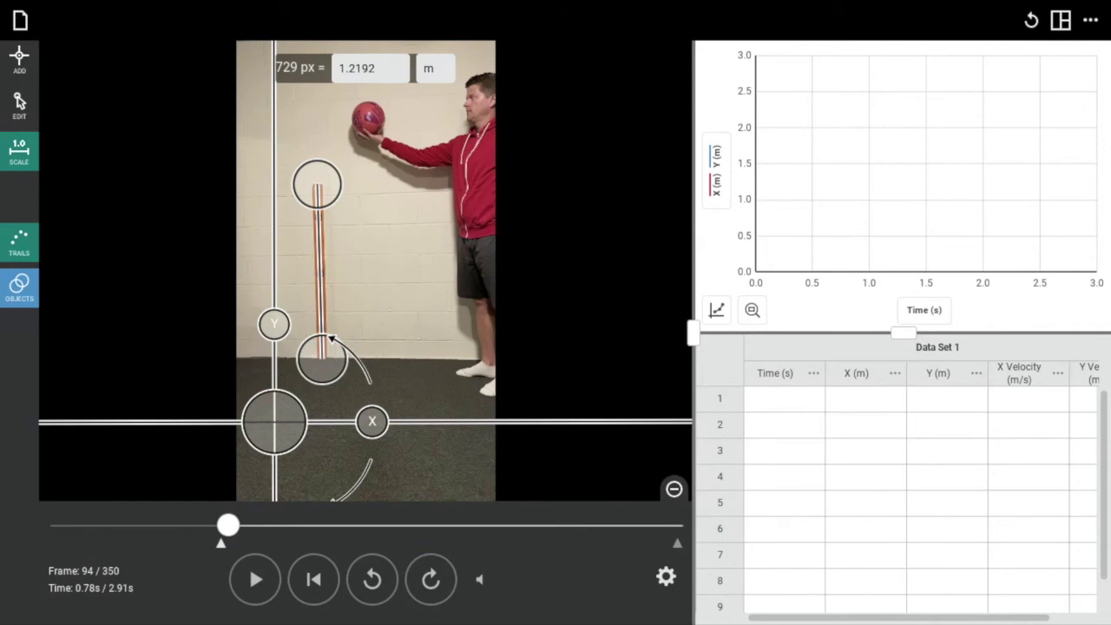
left_click_drag(221, 544, 223, 544)
left_click_drag(223, 545, 225, 544)
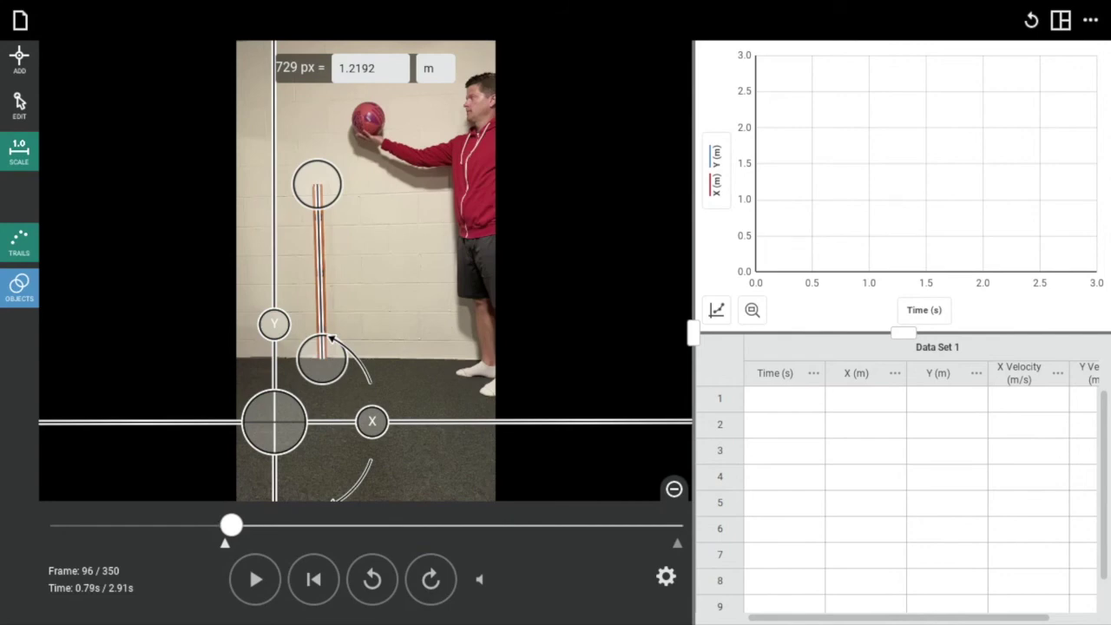
left_click_drag(225, 544, 227, 544)
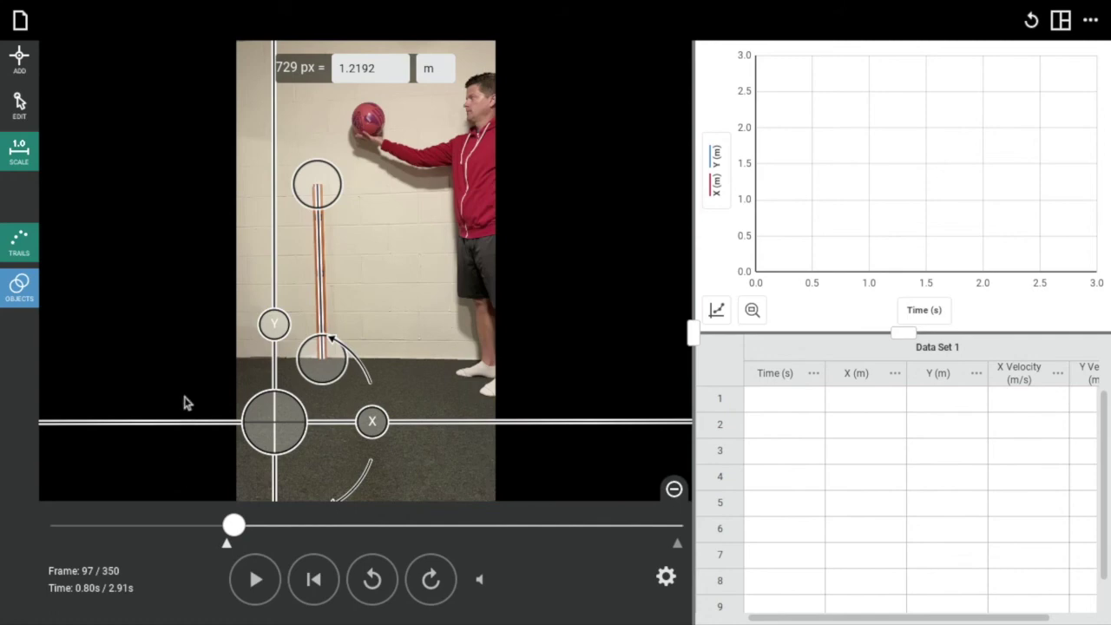
- Mark the ball's centre at frame 97 as the first tracking point, and check the frame advance in the advanced video options
left_click(22, 59)
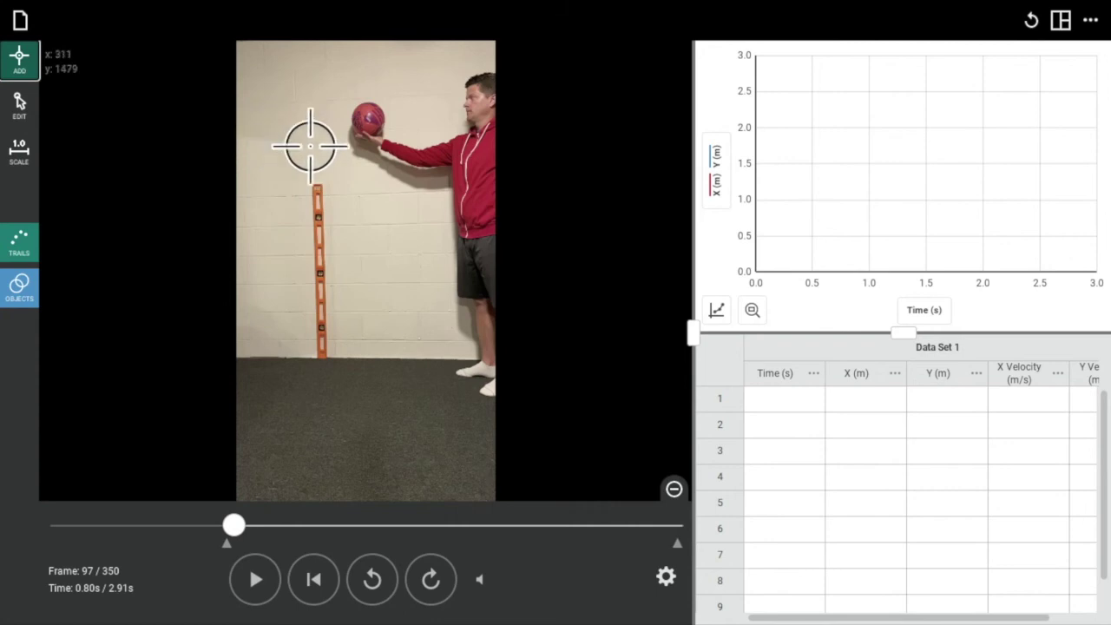
left_click(369, 120)
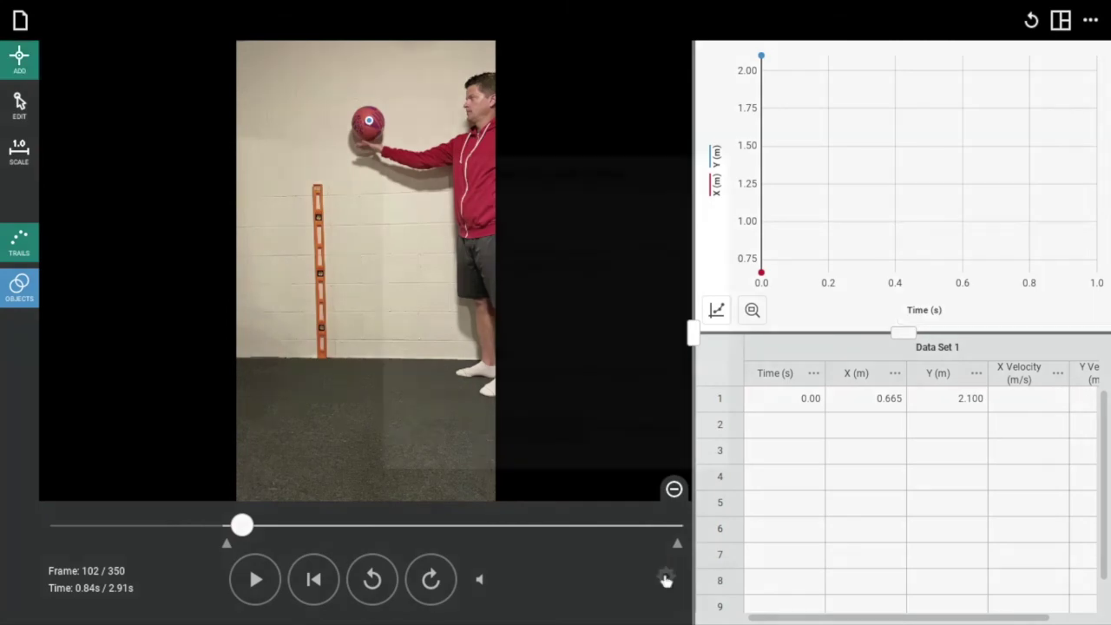
left_click(665, 579)
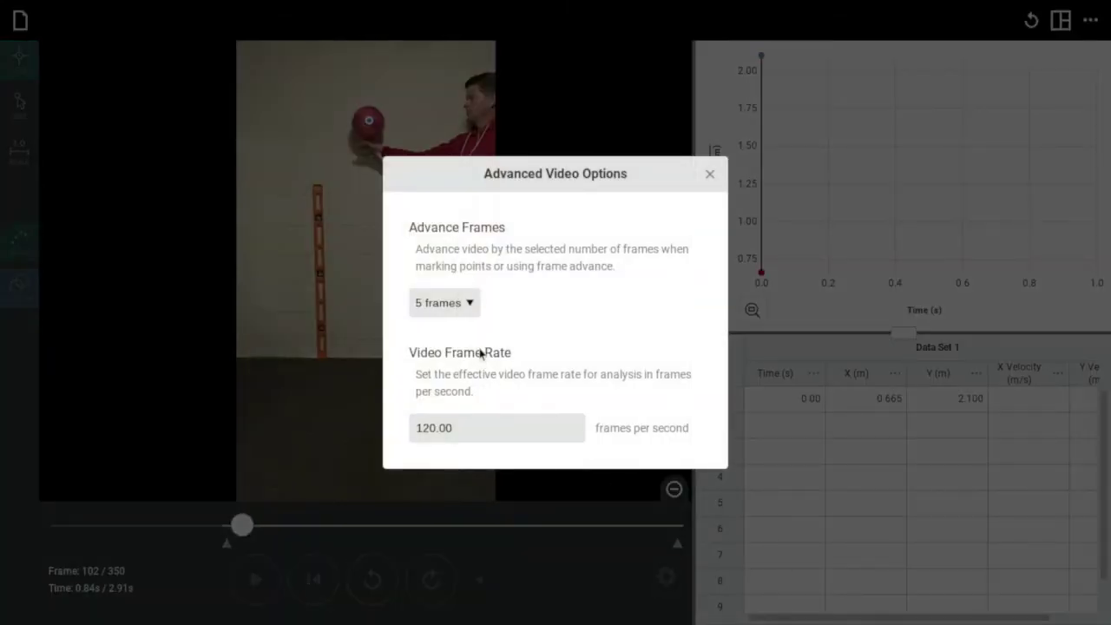
left_click(709, 178)
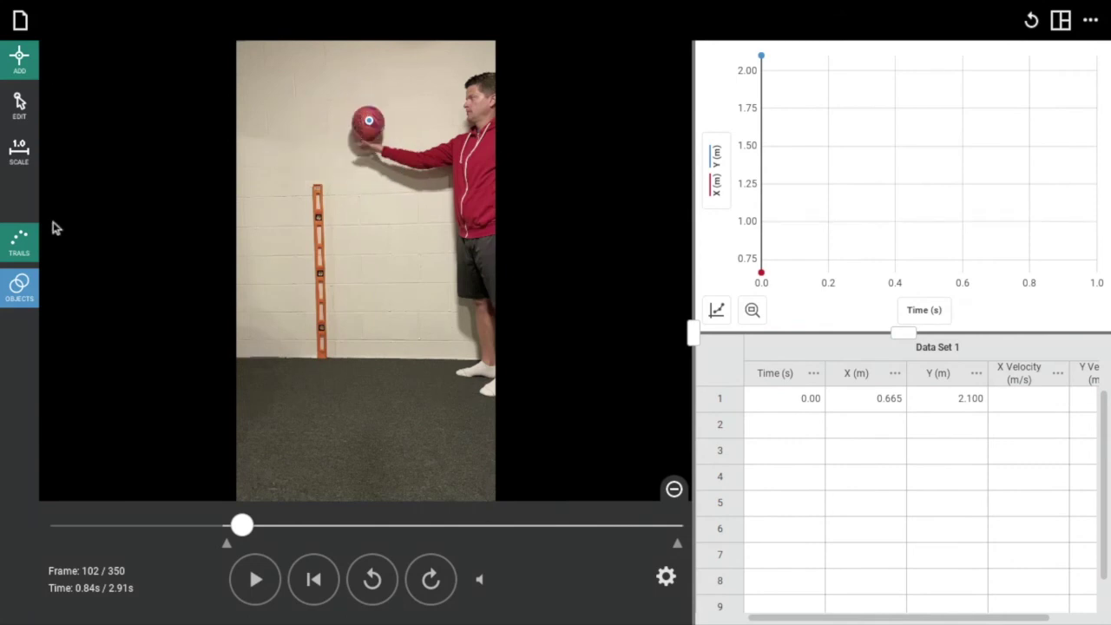
- Hide the point trails and mark the ball's centre on every fifth frame from frame 102 to 127
left_click(19, 251)
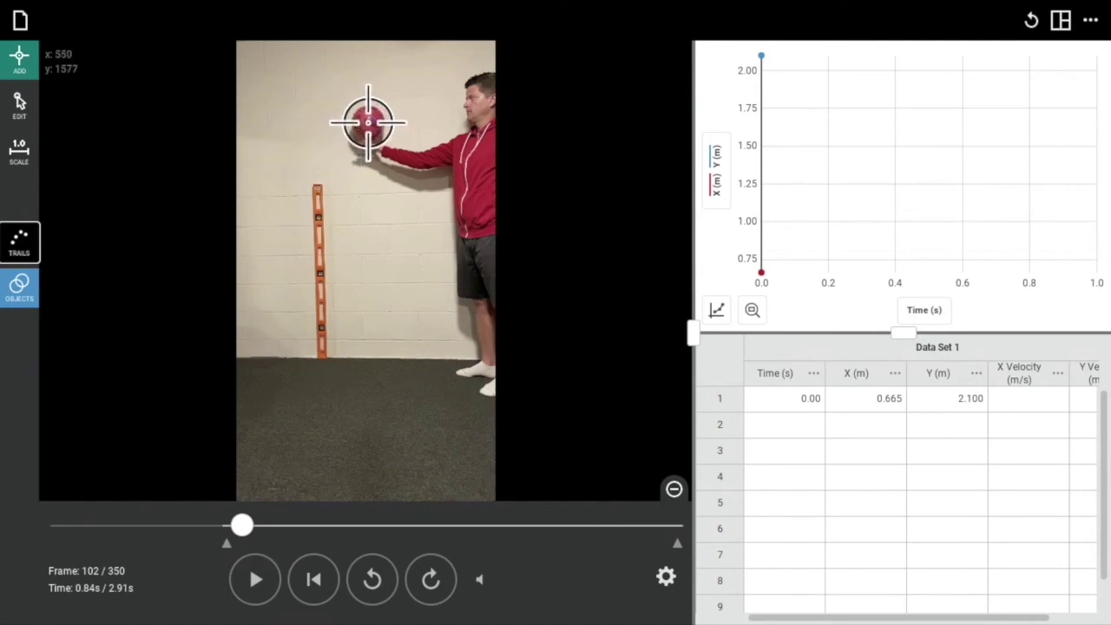
left_click(368, 122)
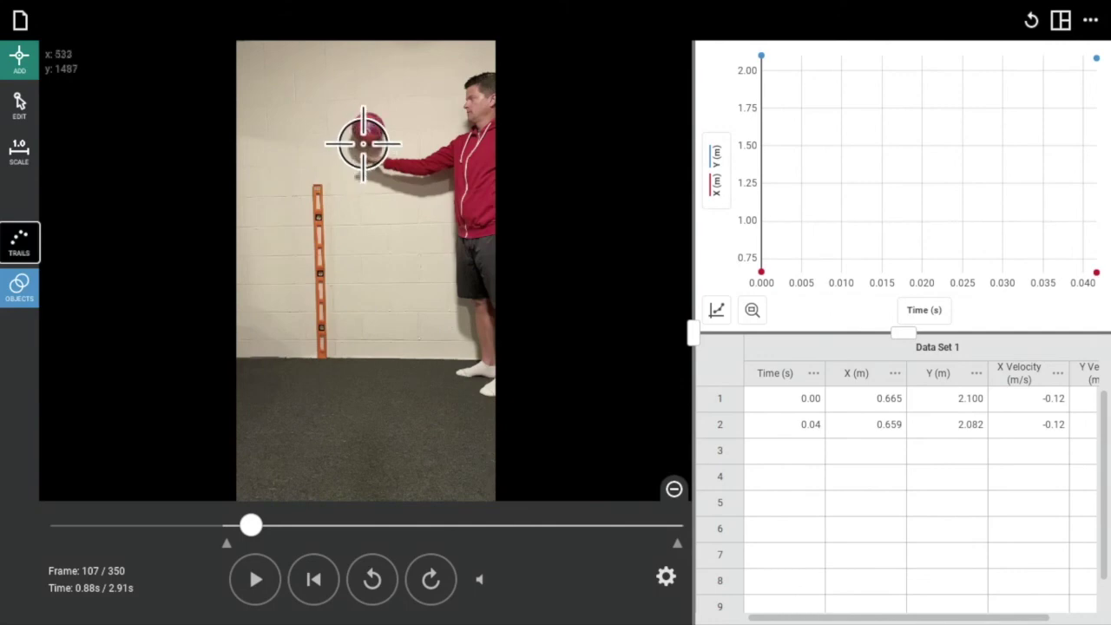
left_click(365, 126)
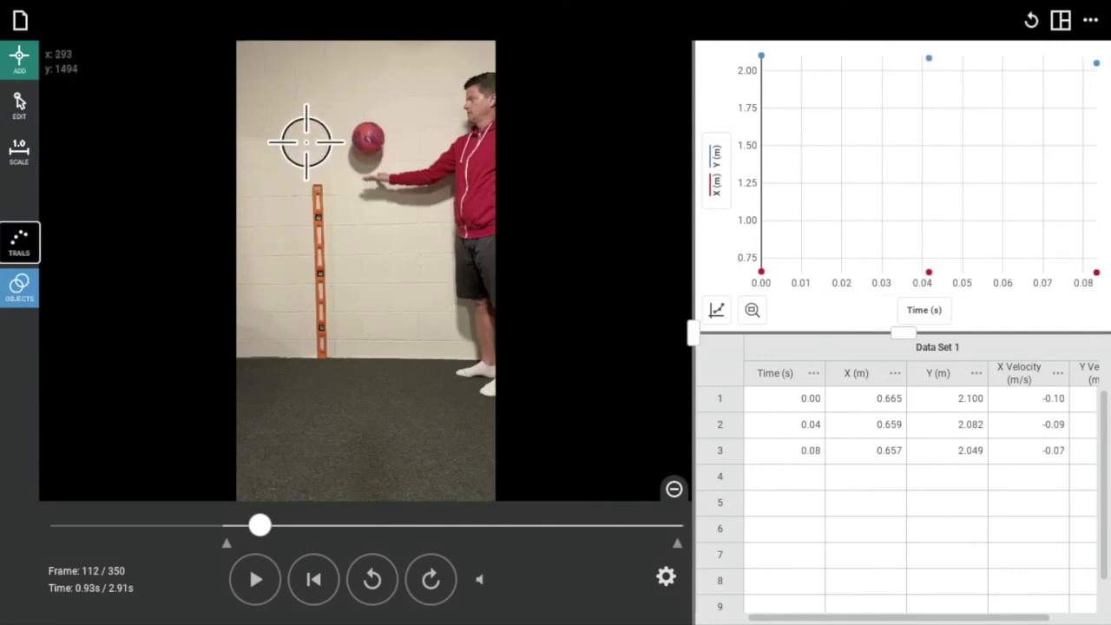
left_click(367, 137)
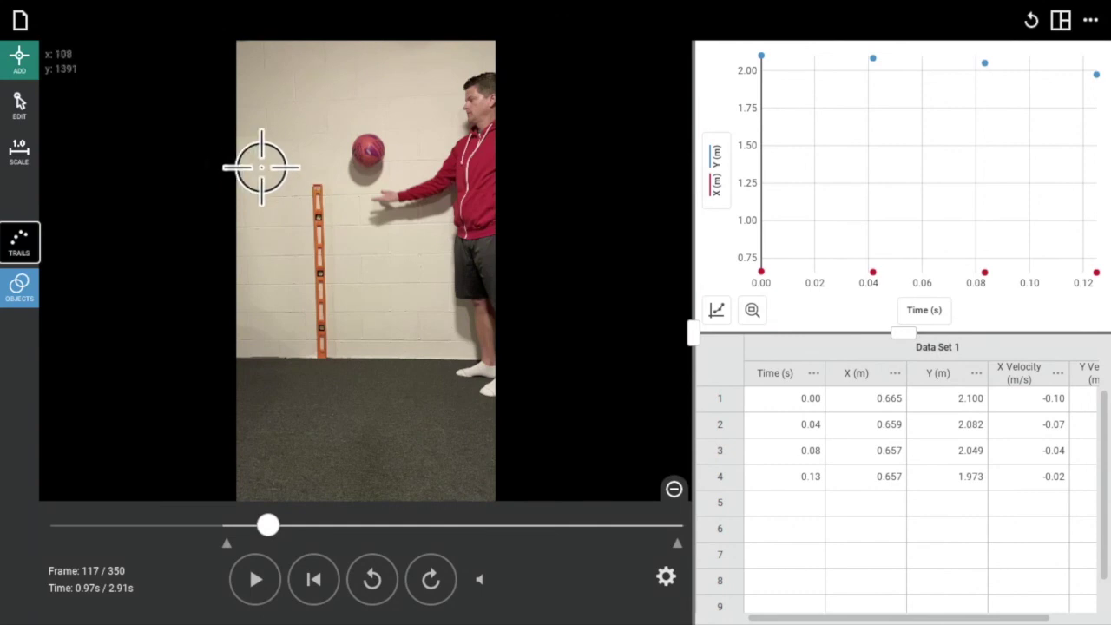
left_click(368, 150)
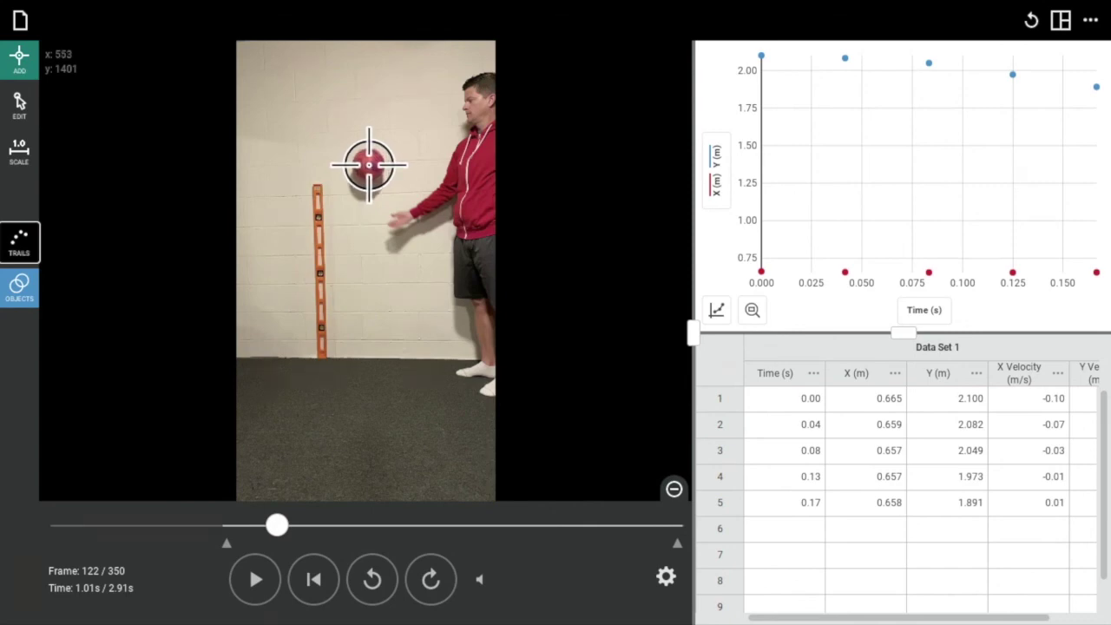
left_click(369, 165)
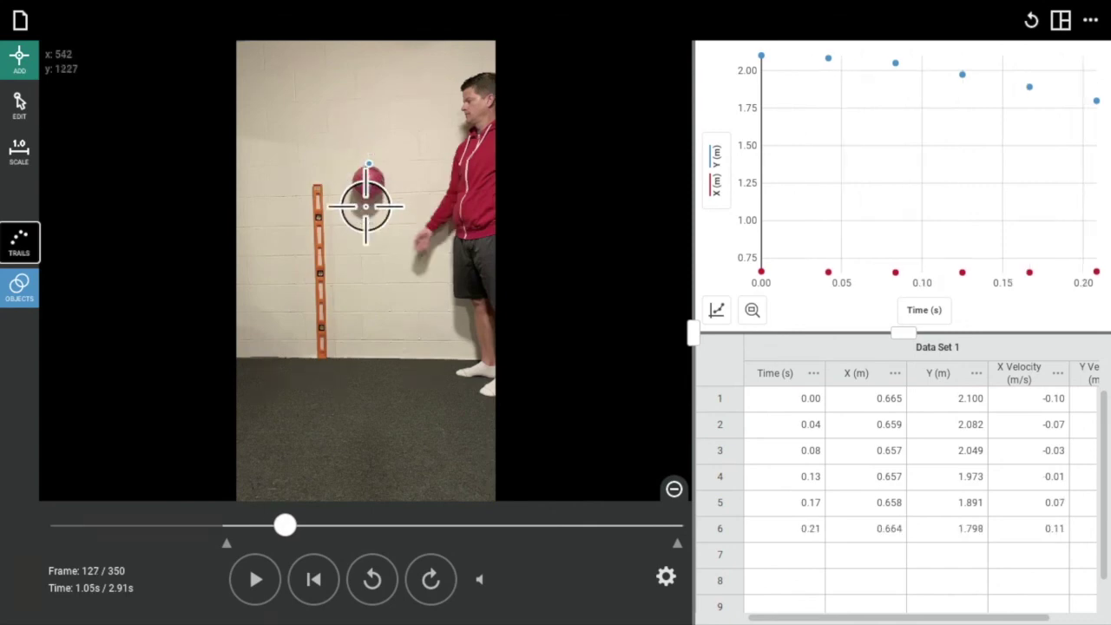
left_click(369, 182)
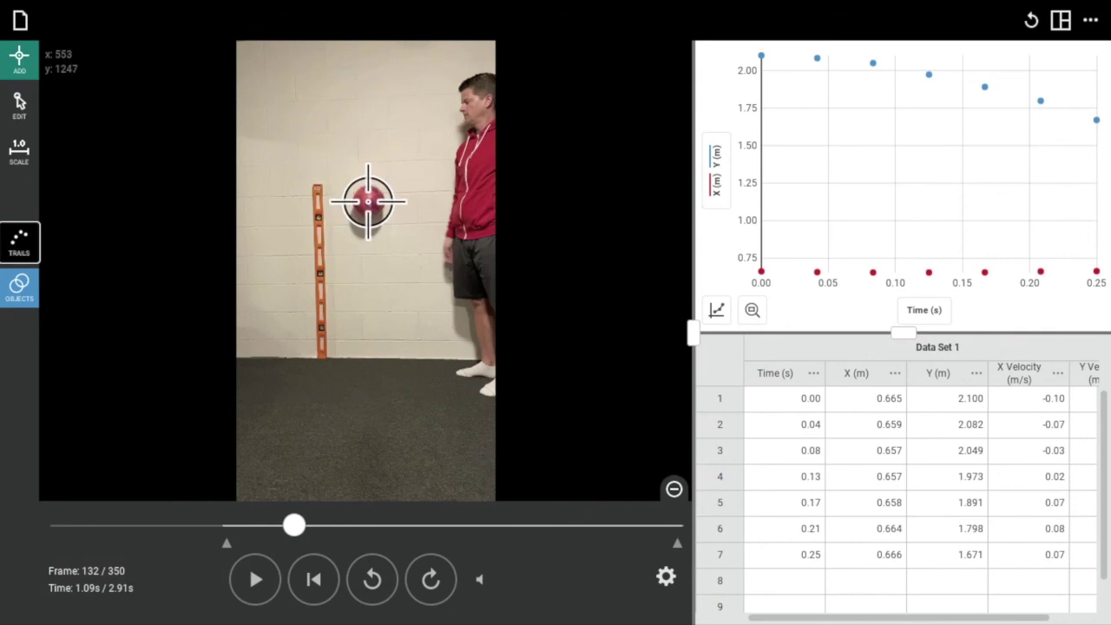
- Mark the falling ball's centre on every fifth frame from frame 132 to 157, and show the point trails again
left_click(368, 200)
left_click(369, 221)
left_click(368, 245)
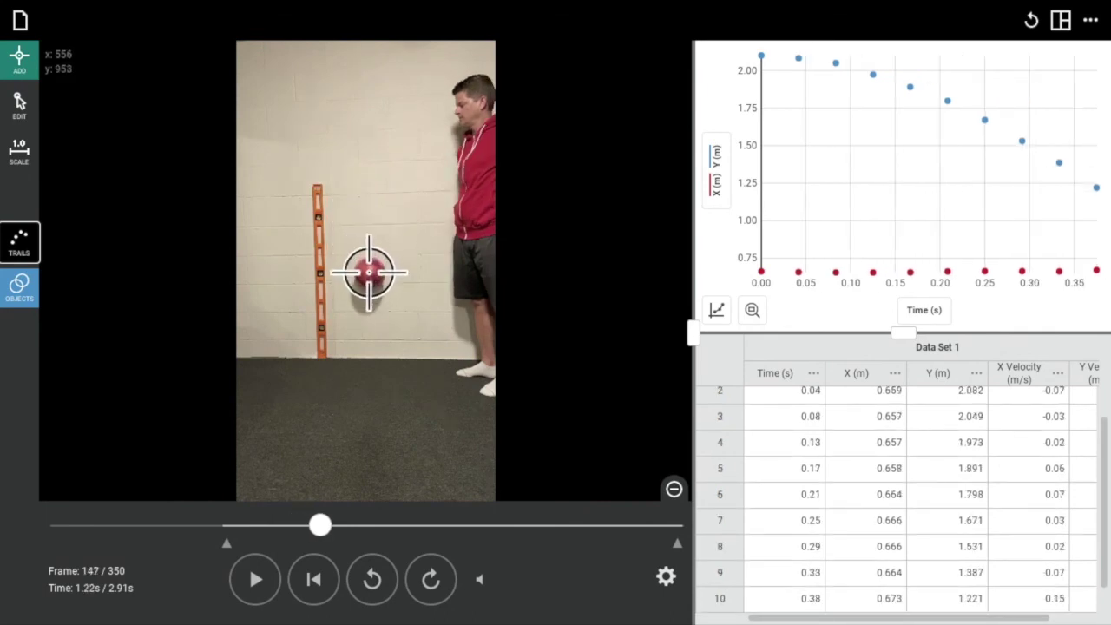
left_click(368, 272)
left_click(372, 300)
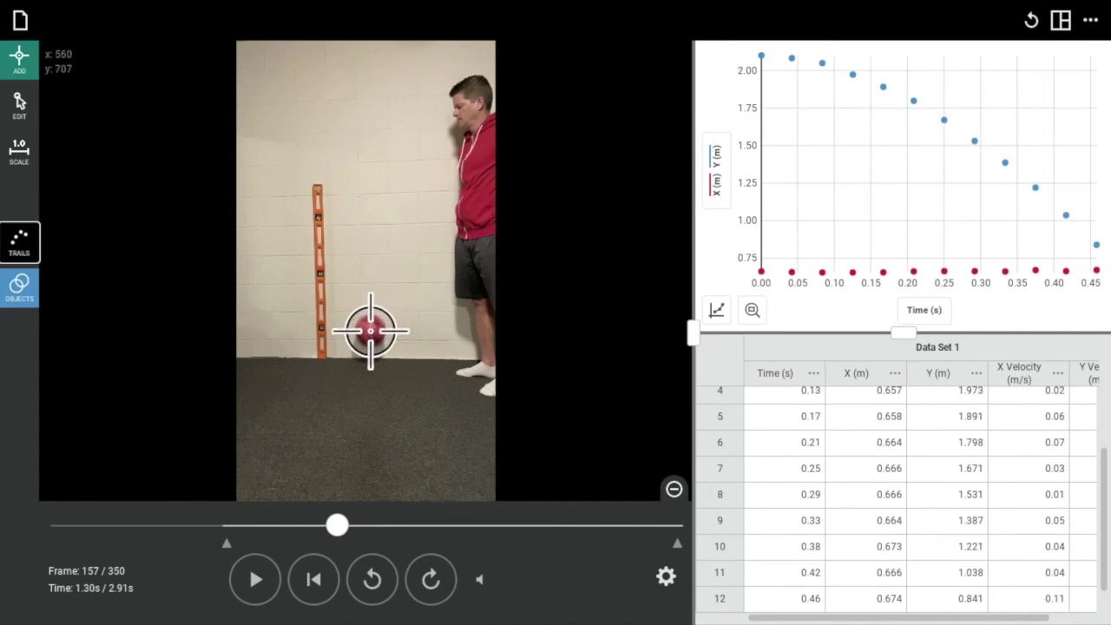
left_click(370, 331)
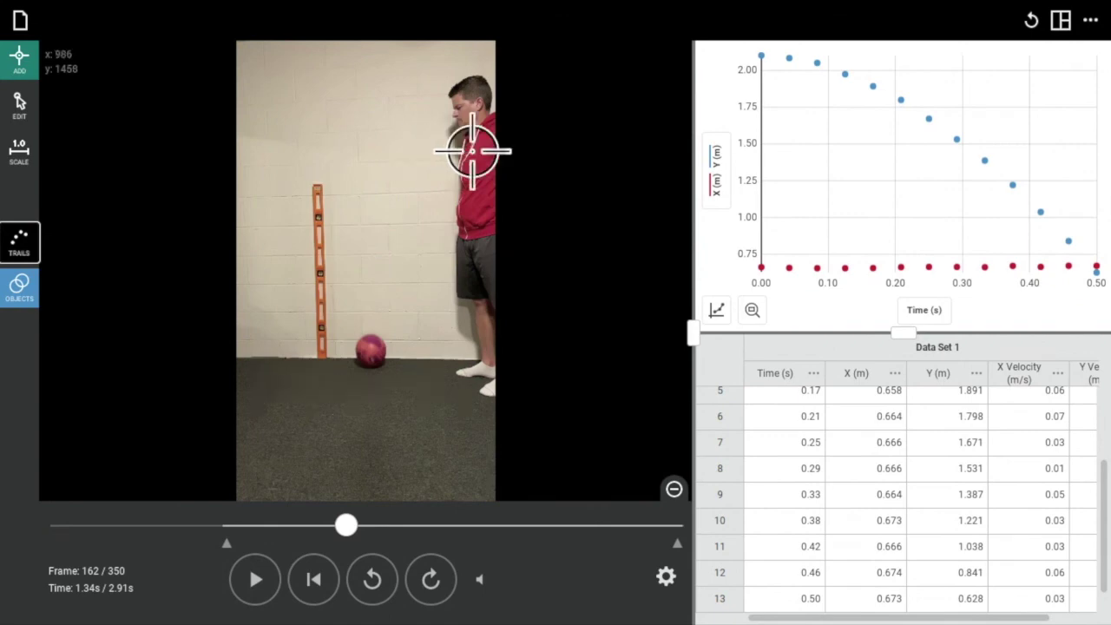
left_click(30, 250)
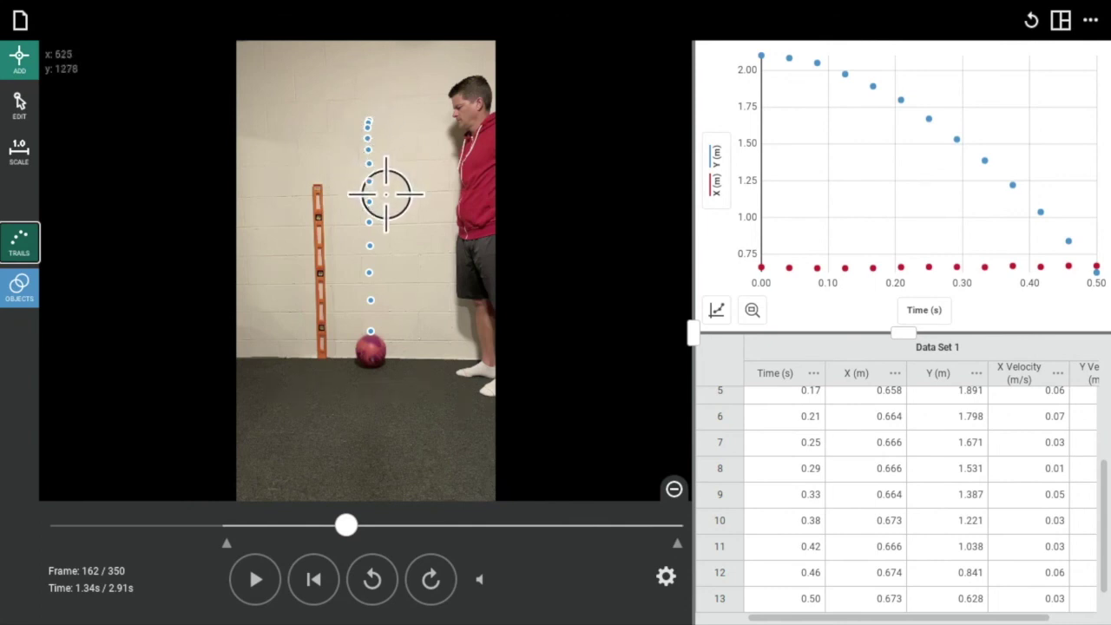
- Enlarge the graph in both width and height, and select its data point at 0.04 s
left_click_drag(693, 331, 483, 332)
left_click_drag(806, 332, 805, 489)
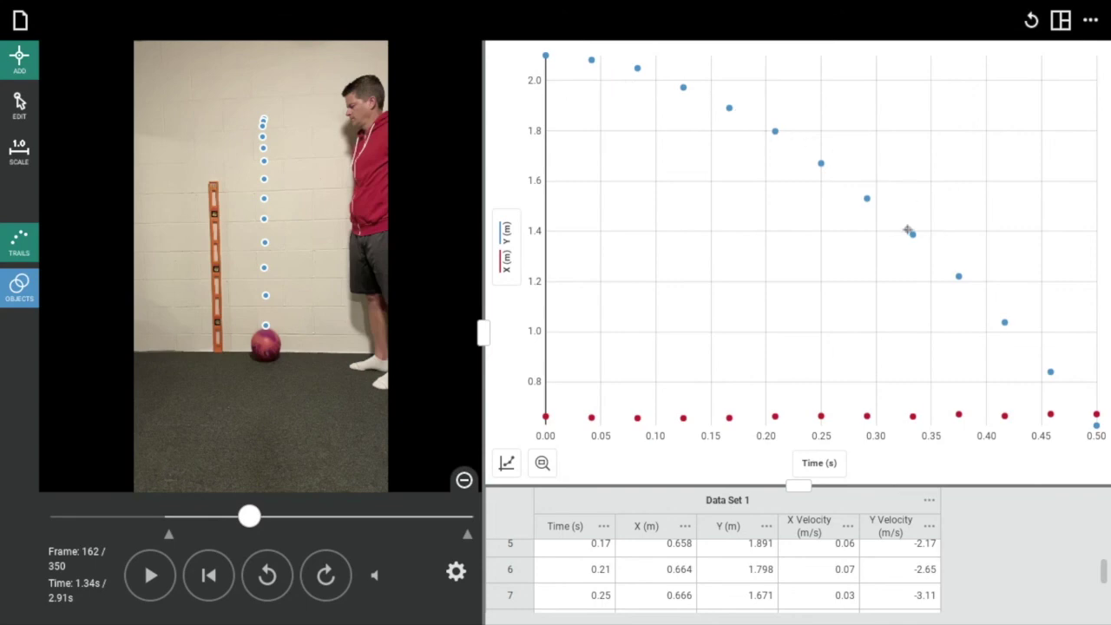
left_click(591, 60)
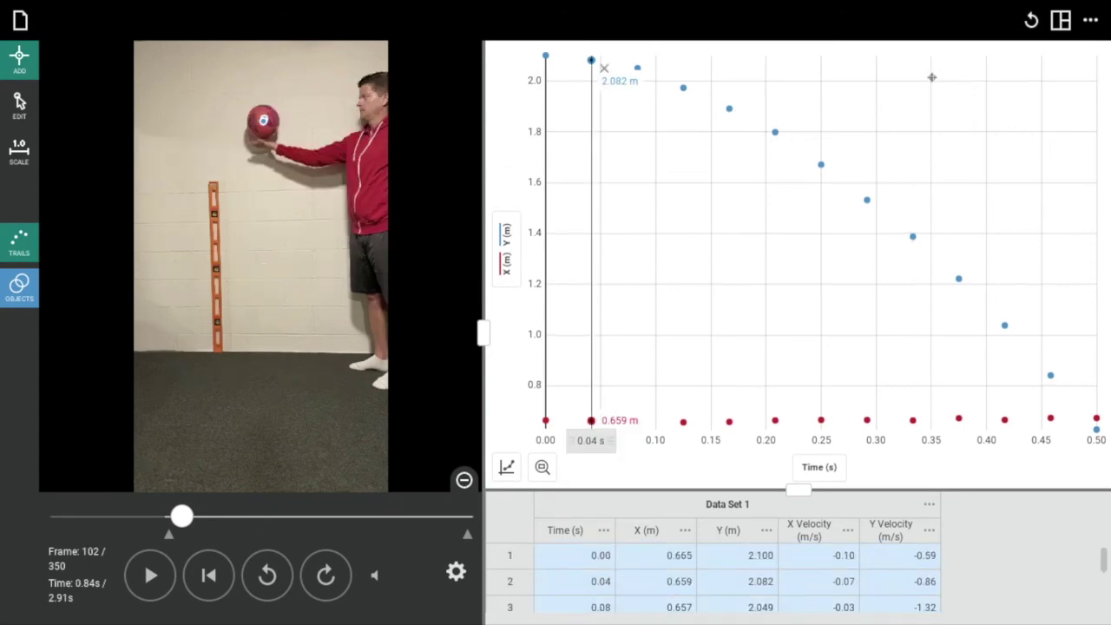